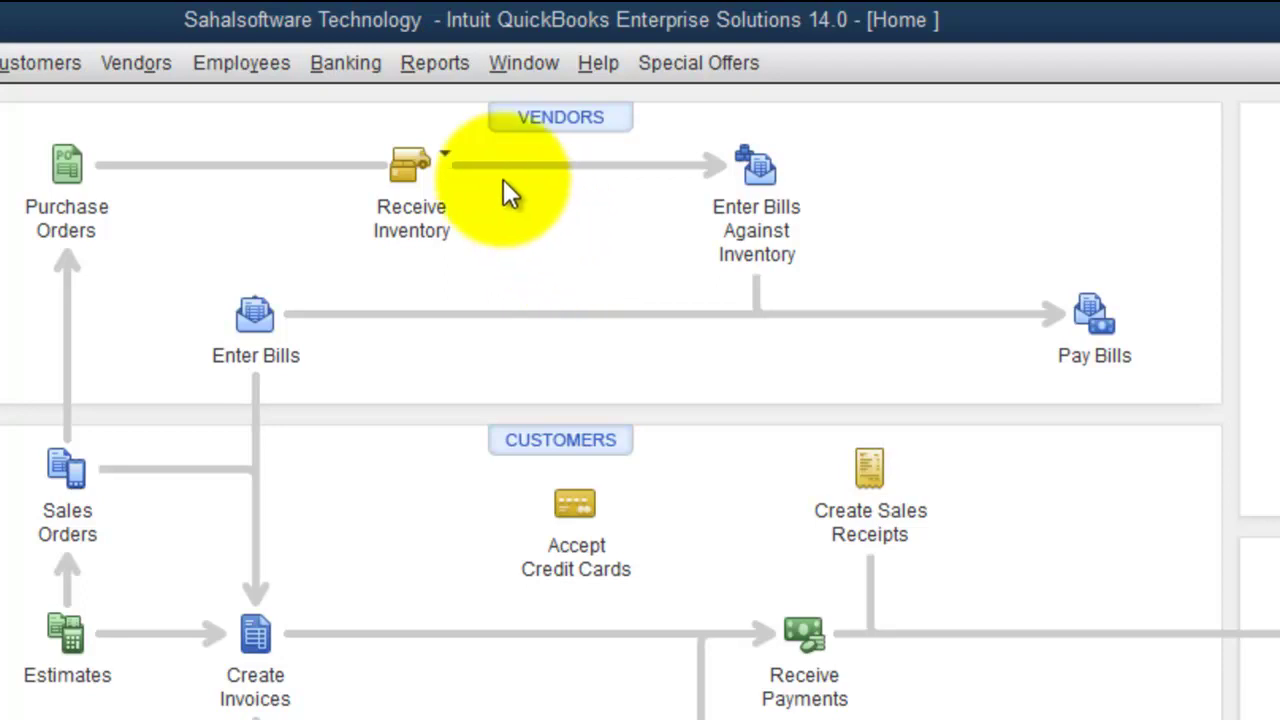
Open the standard Balance Sheet report to view the company's account balances.
{"action": "left_click", "coordinate": [443, 68]}
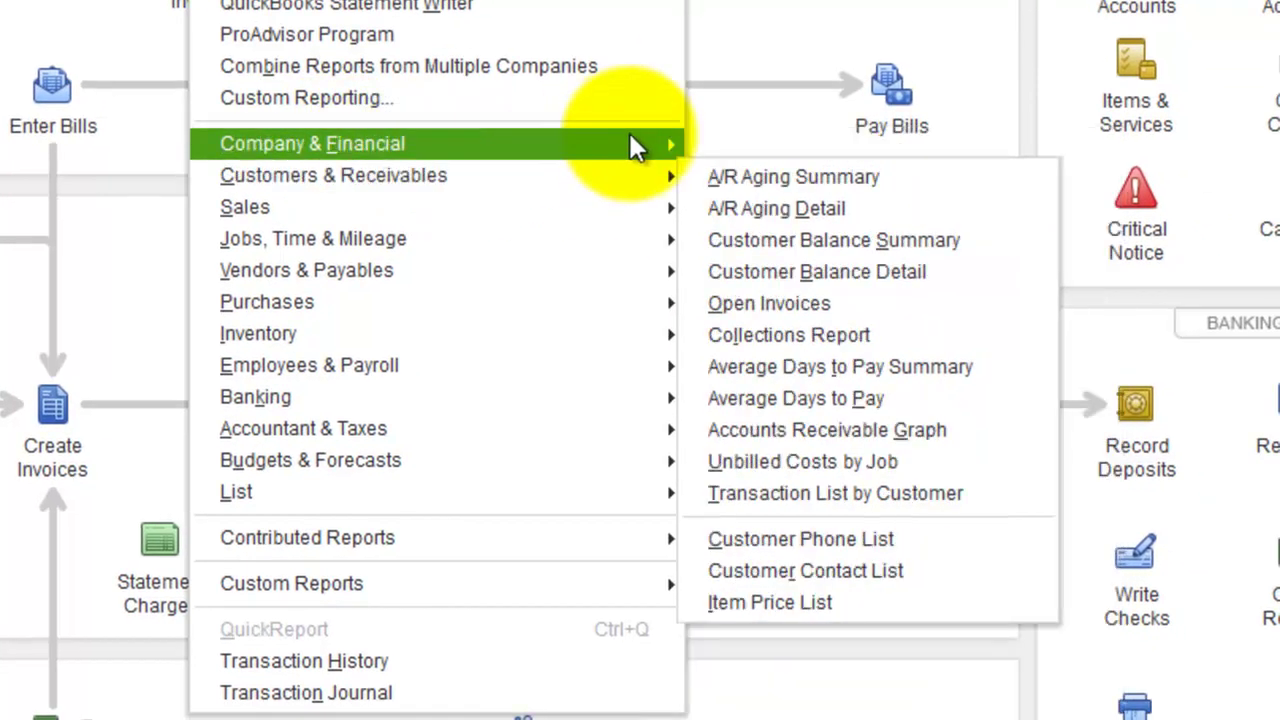
{"action": "mouse_move", "coordinate": [636, 146]}
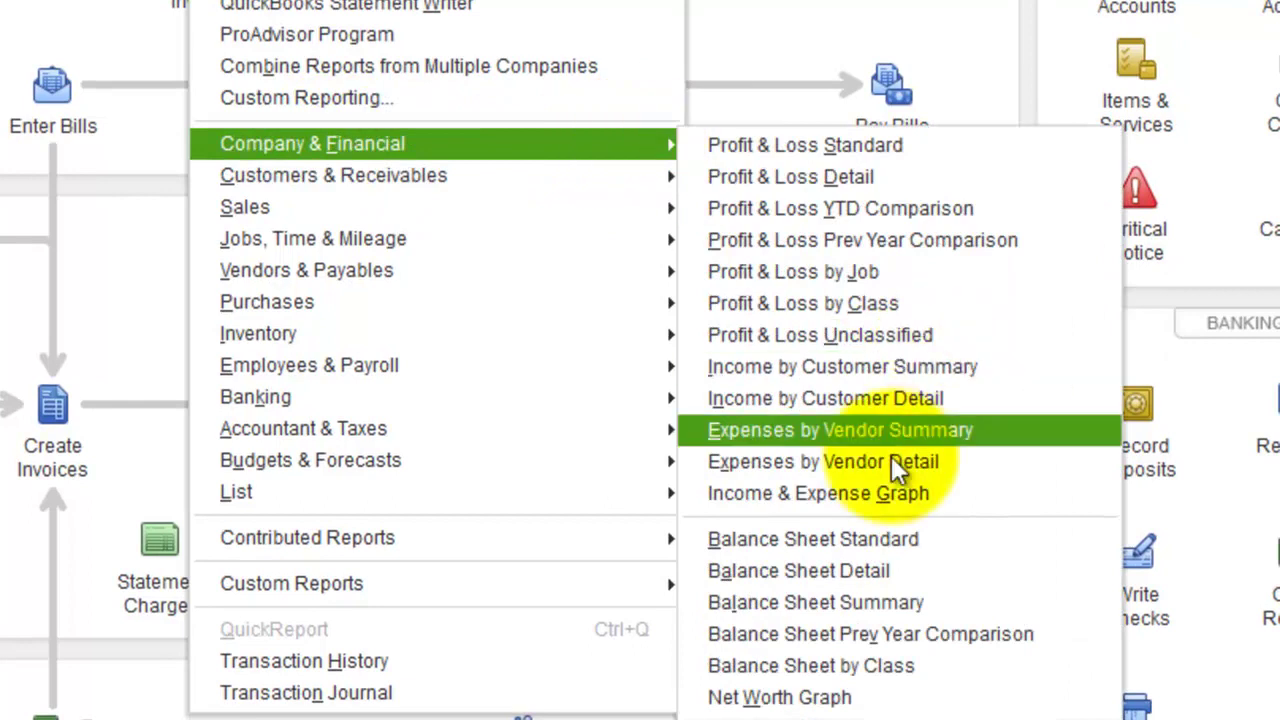
{"action": "left_click", "coordinate": [820, 538]}
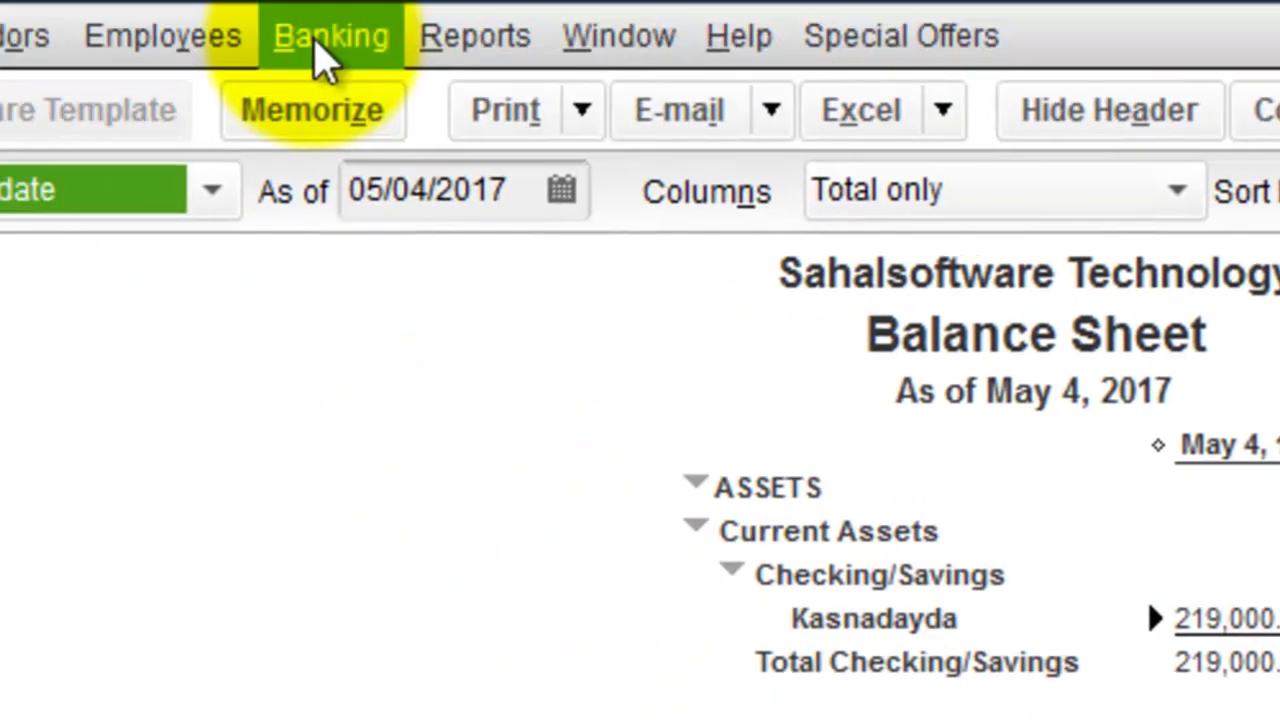
Start a new transfer of funds between accounts, keeping the date 05/04/2017.
{"action": "left_click", "coordinate": [325, 40]}
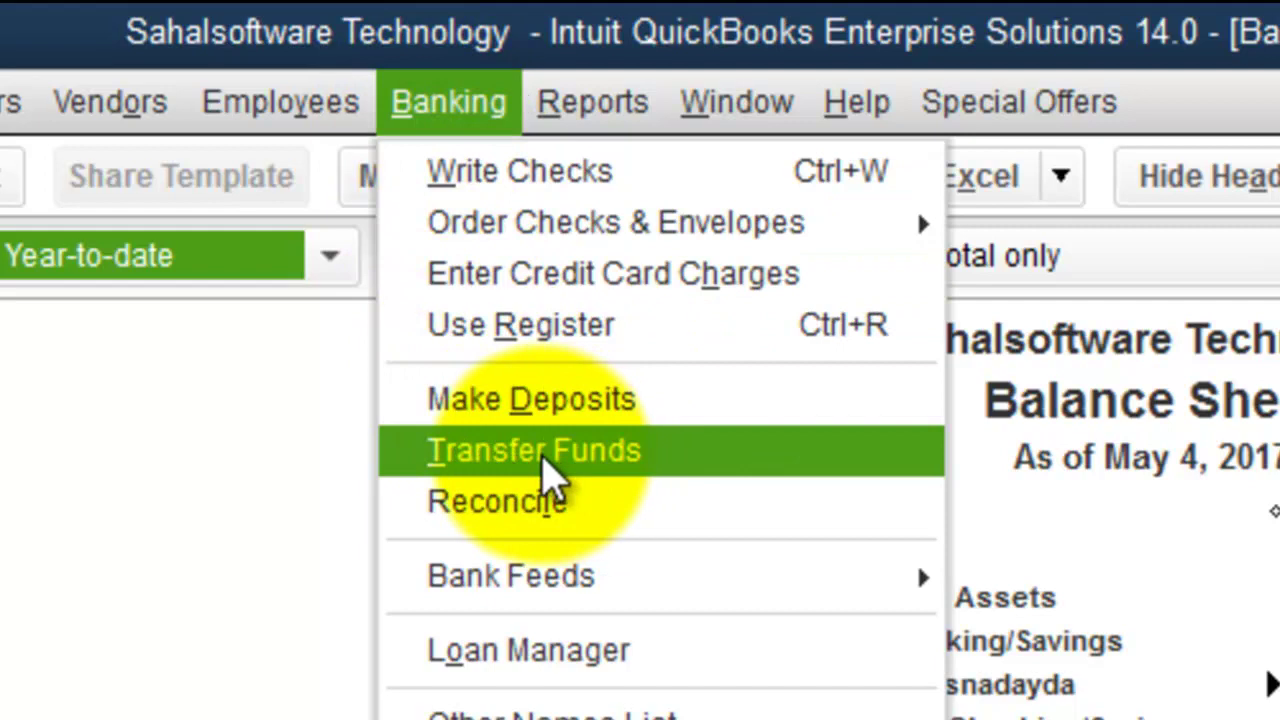
{"action": "left_click", "coordinate": [545, 462]}
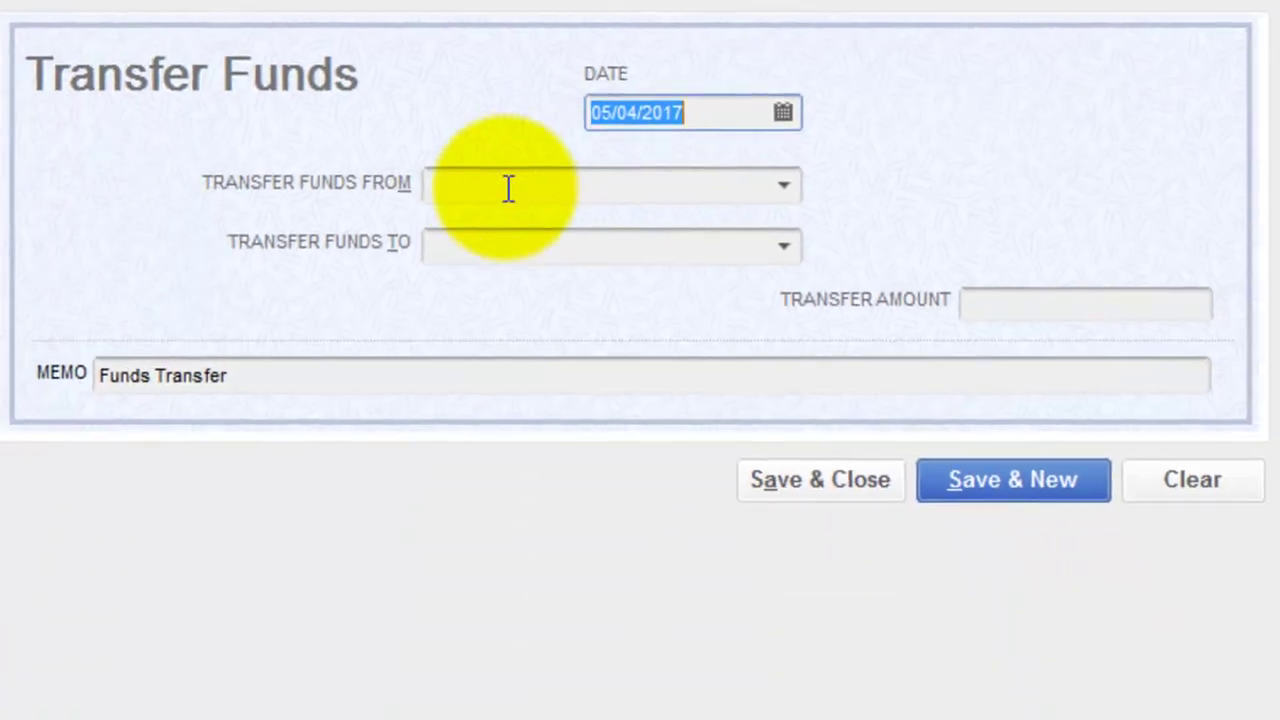
{"action": "left_click", "coordinate": [477, 378]}
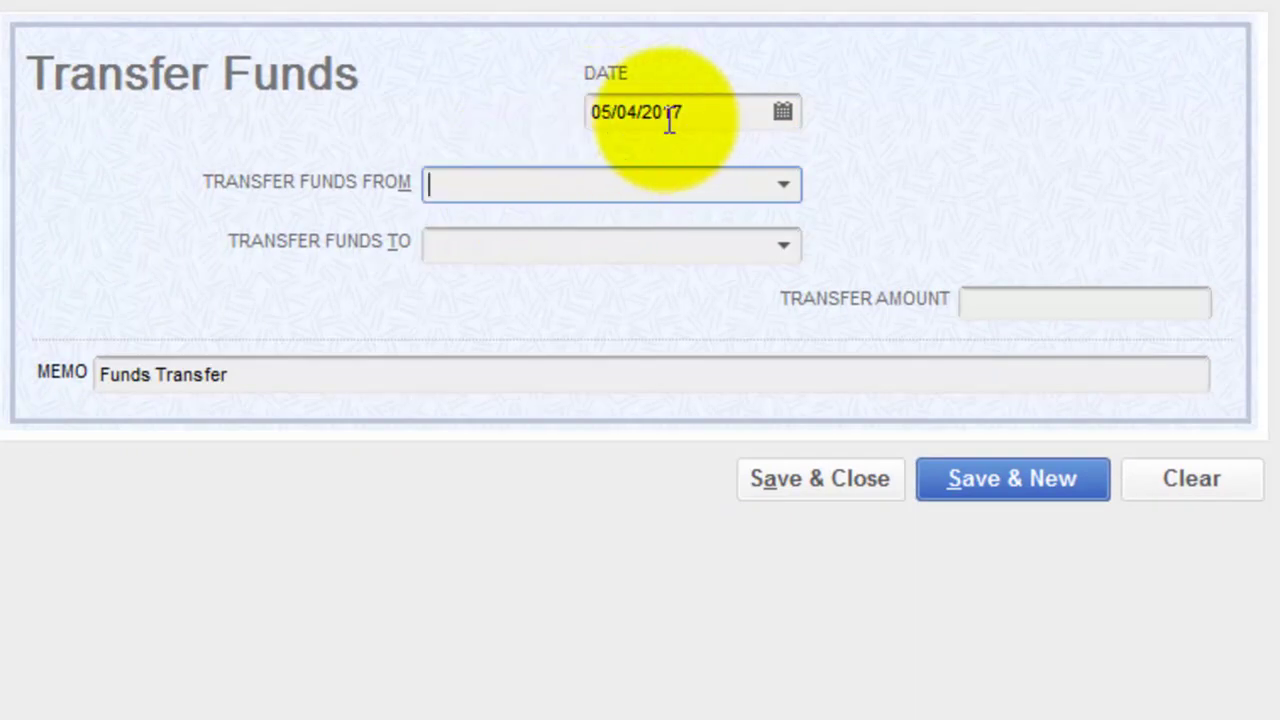
{"action": "left_click", "coordinate": [783, 111]}
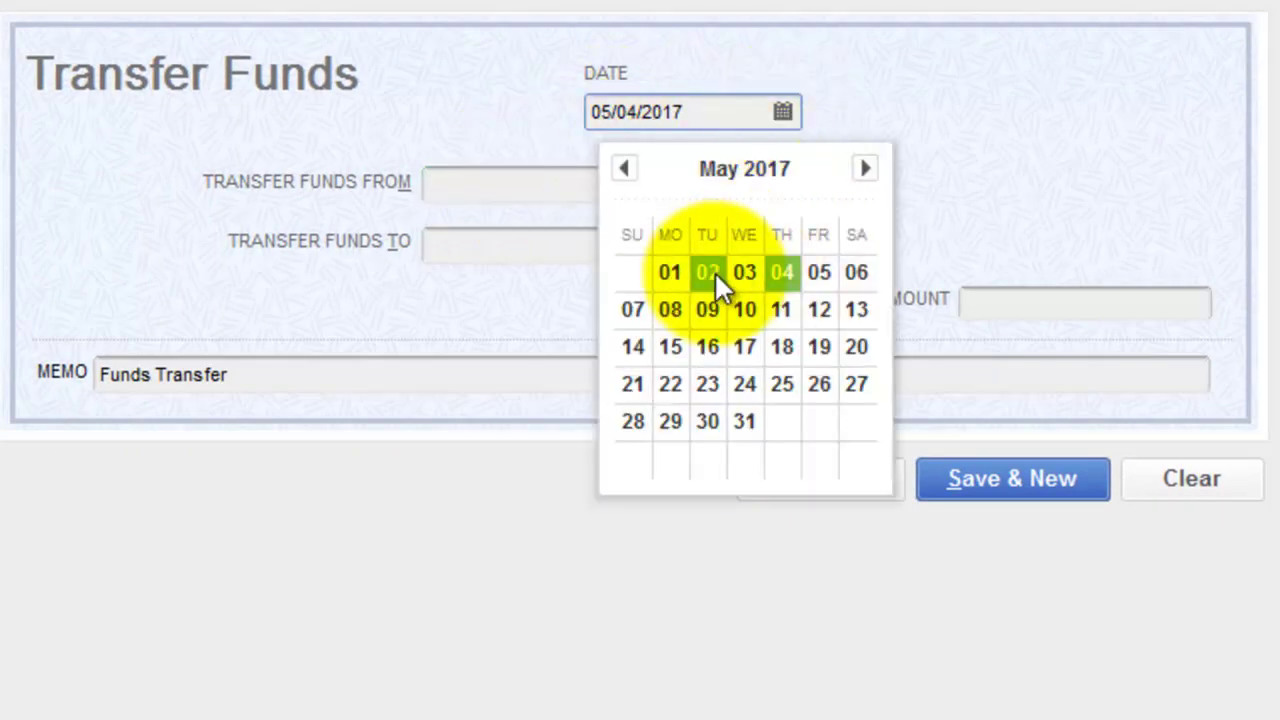
{"action": "left_click", "coordinate": [928, 197]}
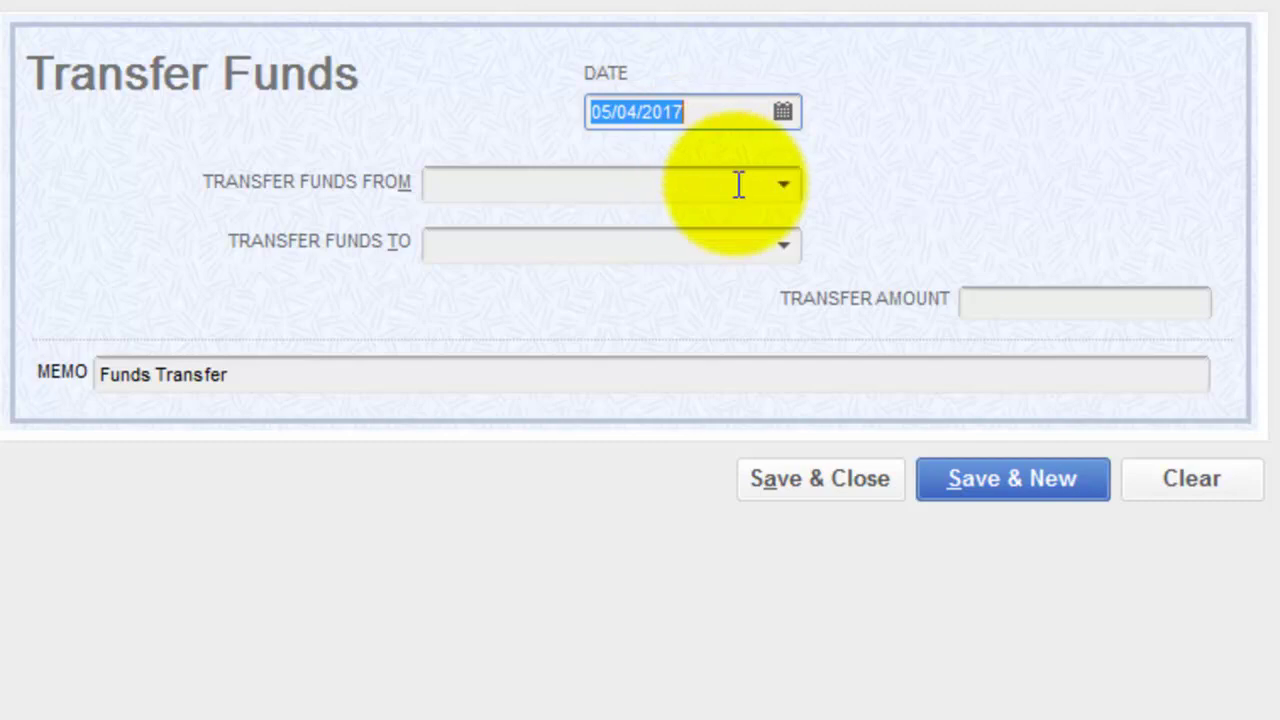
Transfer 4000 from Undeposited Funds to the Kasnadayda bank account, saving and closing the transfer.
{"action": "left_click", "coordinate": [781, 188]}
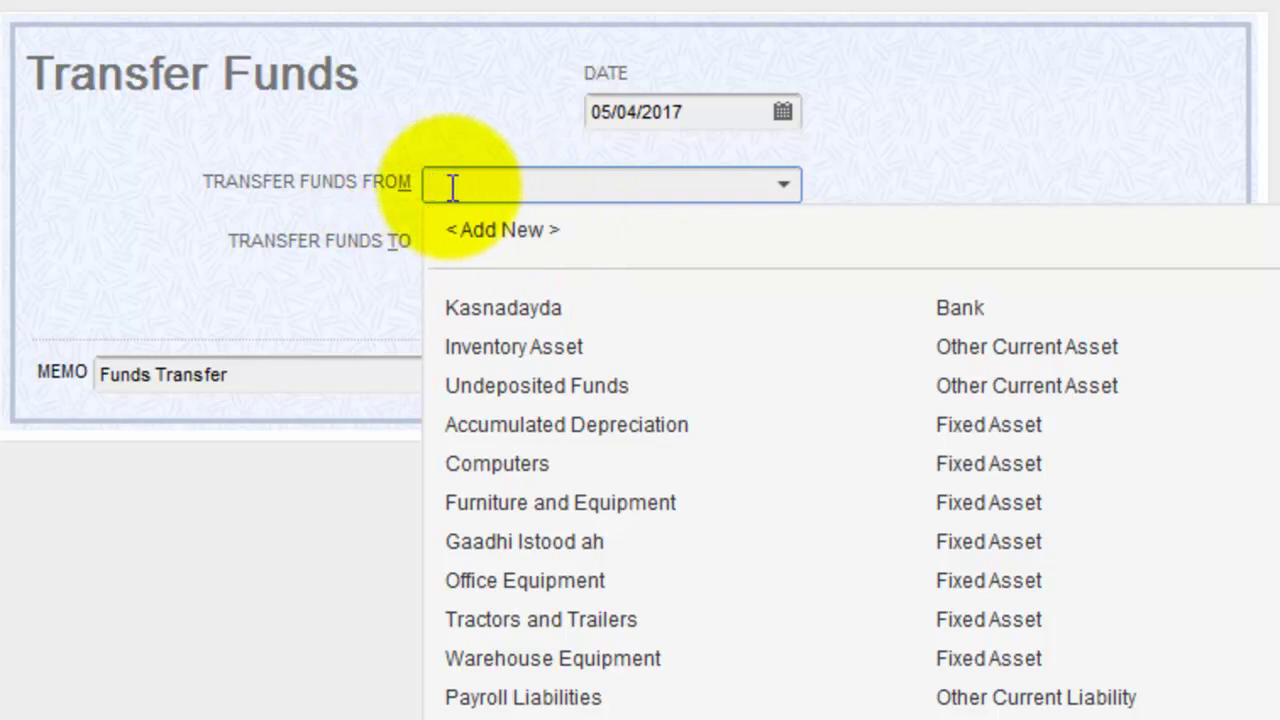
{"action": "left_click", "coordinate": [515, 385]}
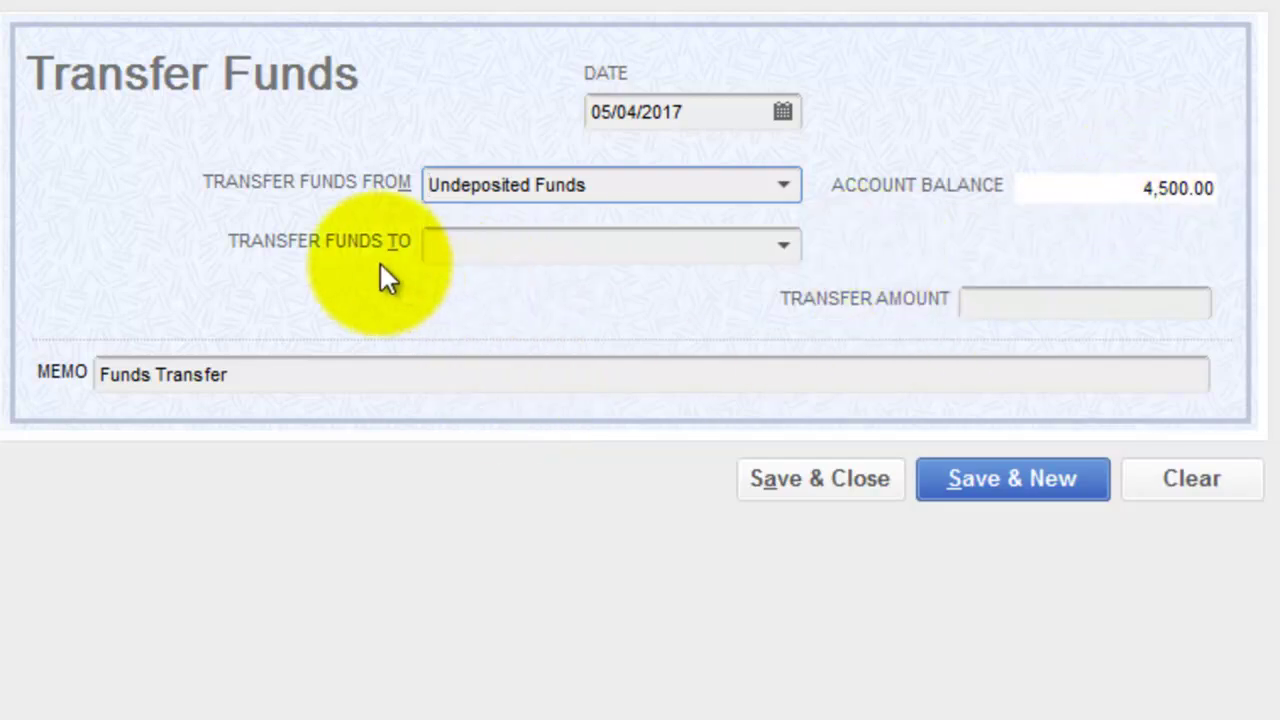
{"action": "left_click", "coordinate": [776, 251]}
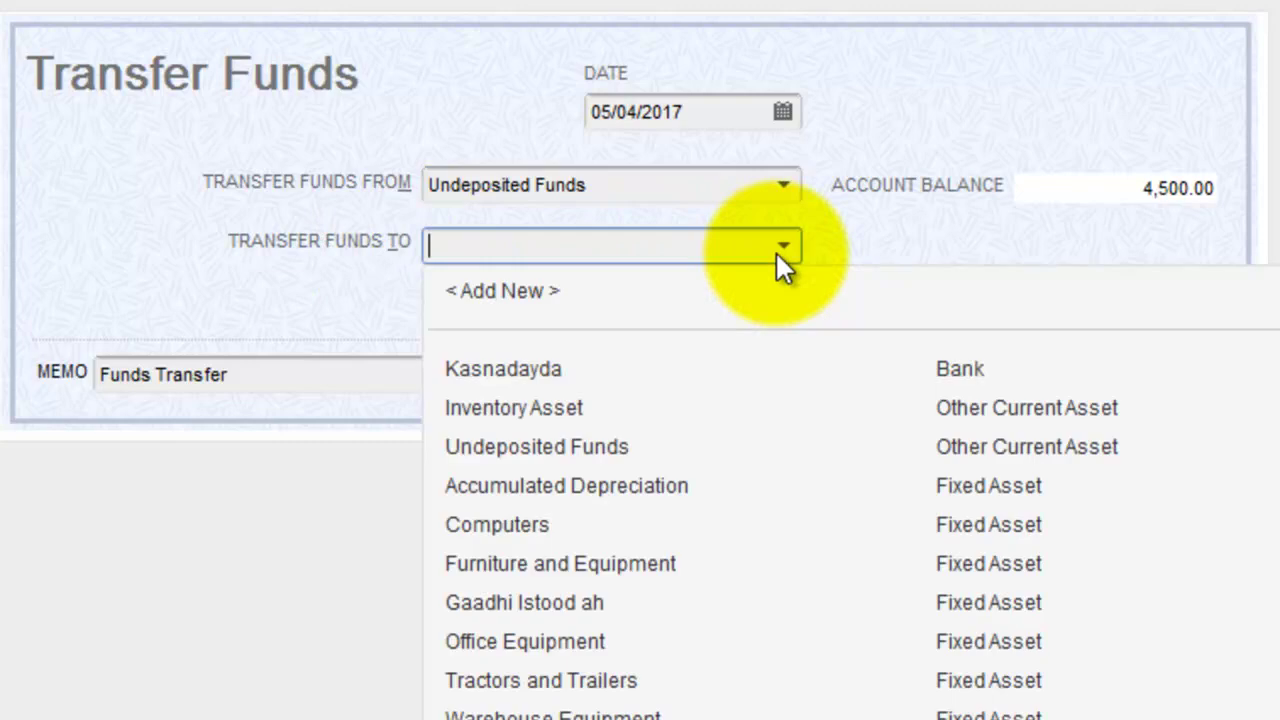
{"action": "left_click", "coordinate": [511, 368]}
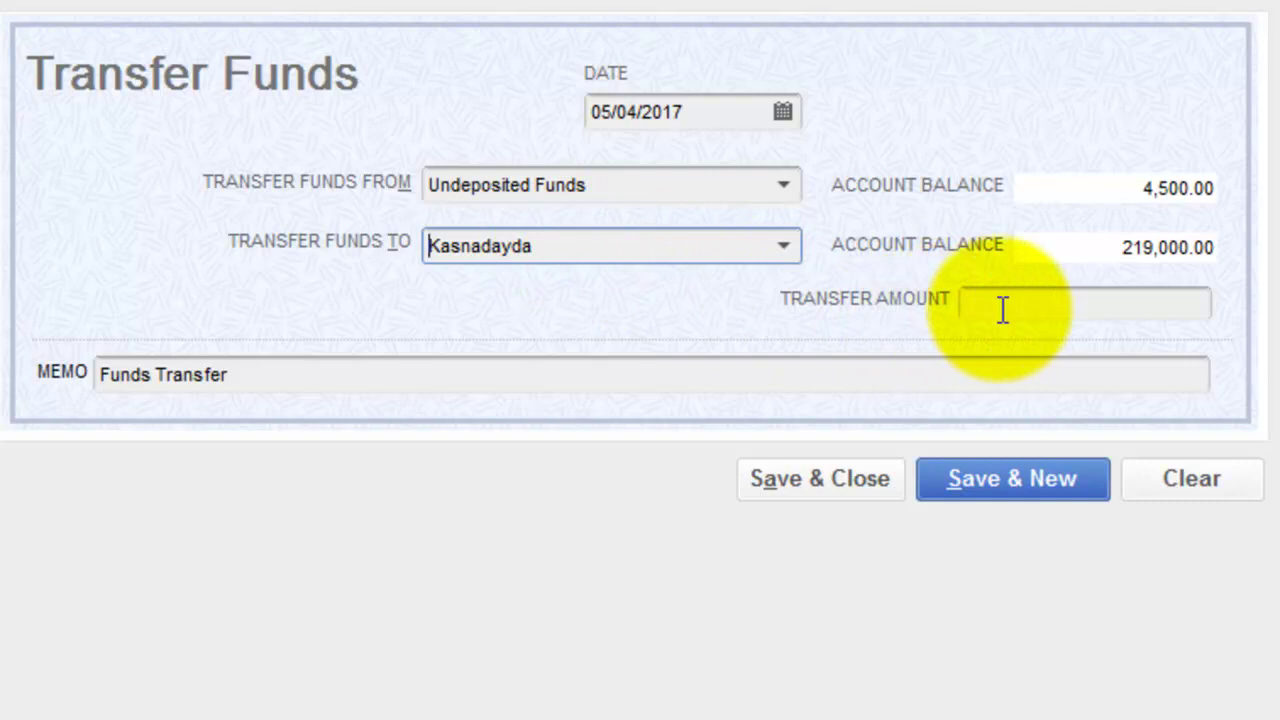
{"action": "left_click", "coordinate": [1063, 307]}
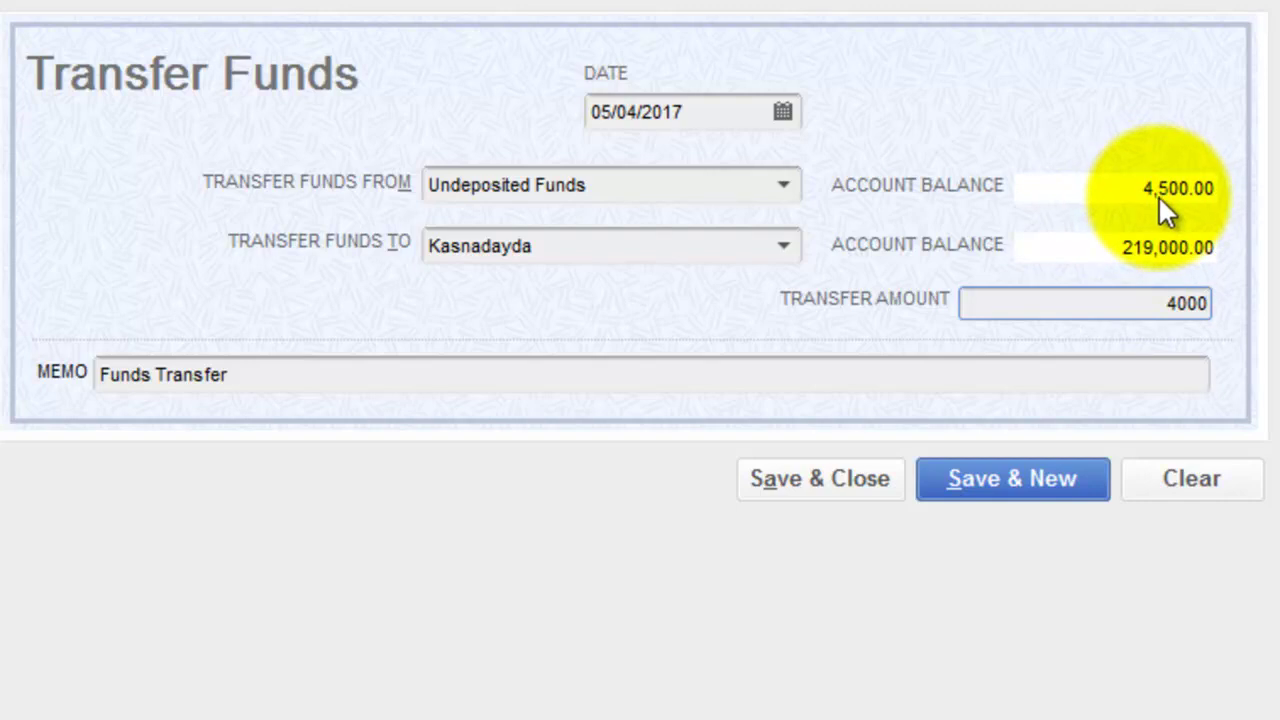
{"action": "left_click", "coordinate": [799, 483]}
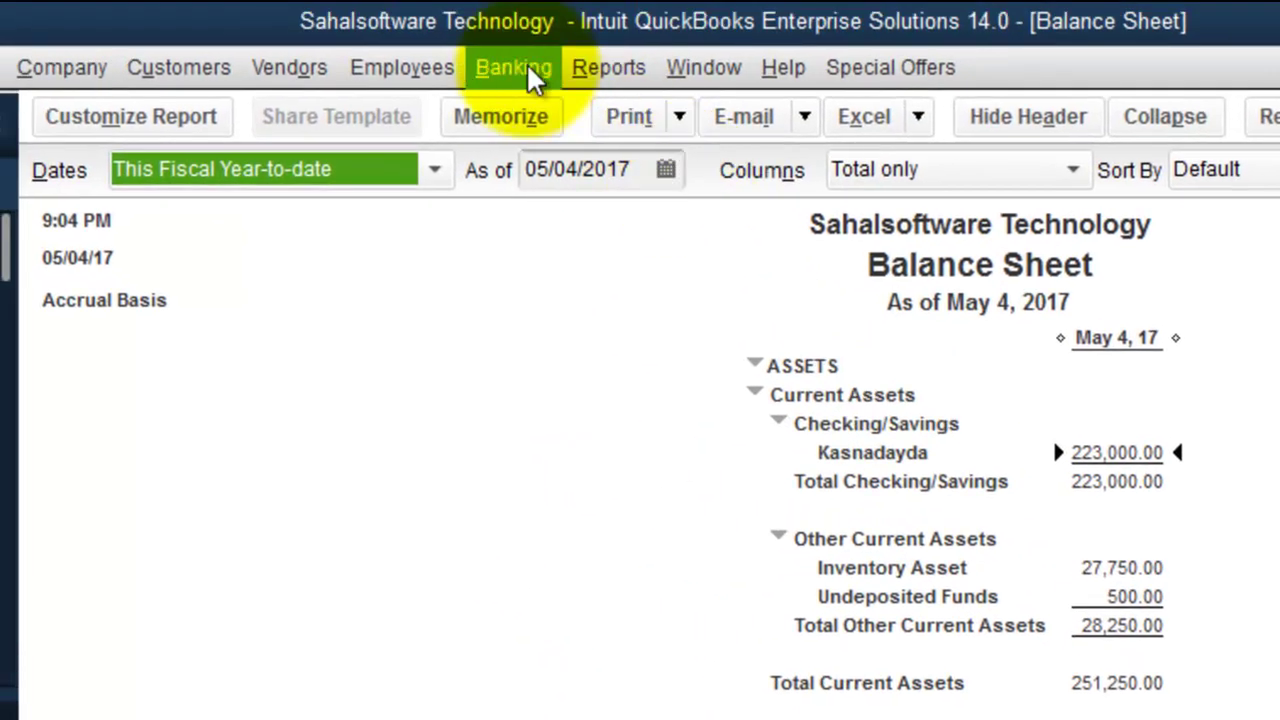
Record another funds transfer of 400 from Undeposited Funds to Kasnadayda, saving and closing it.
{"action": "left_click", "coordinate": [533, 77]}
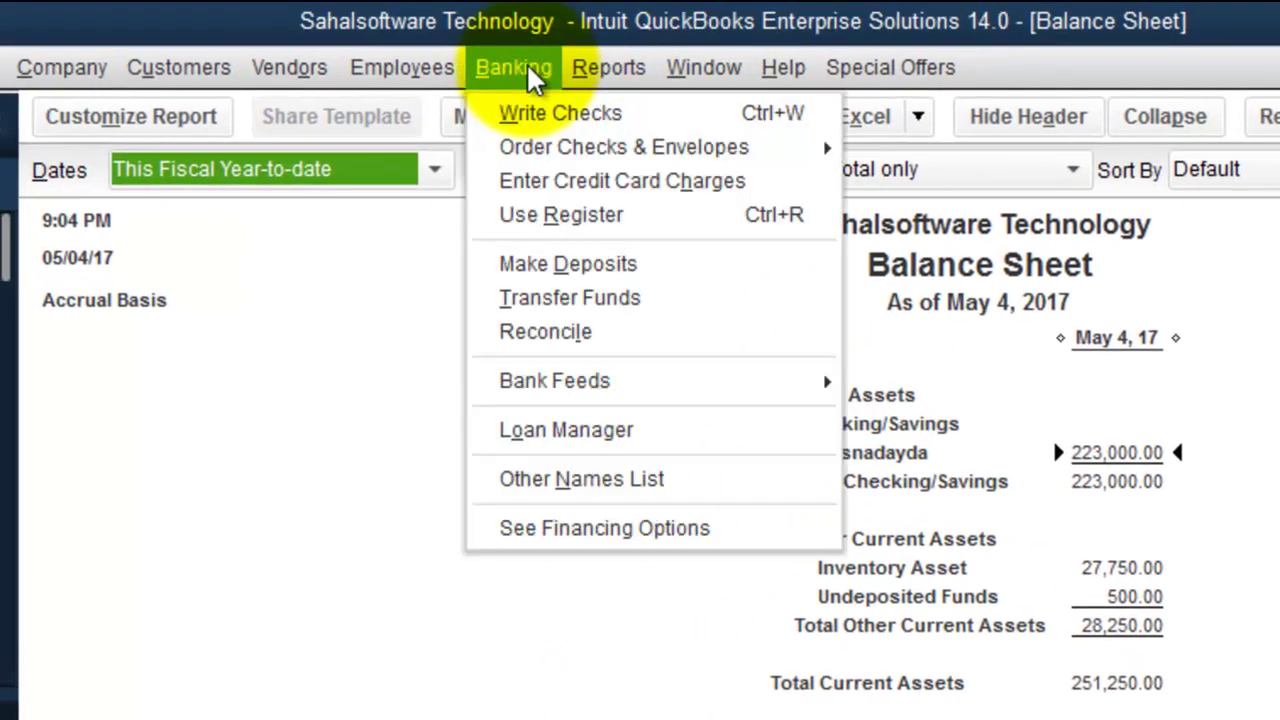
{"action": "left_click", "coordinate": [569, 297]}
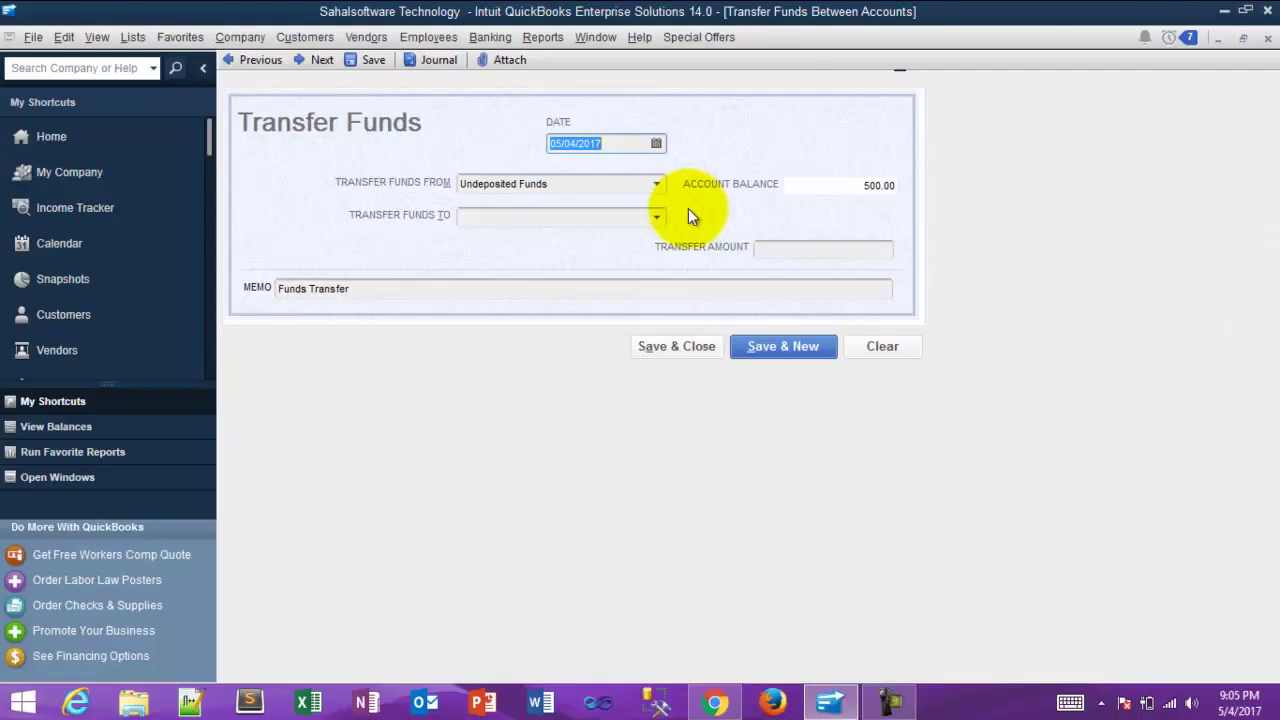
{"action": "key", "text": "super+c"}
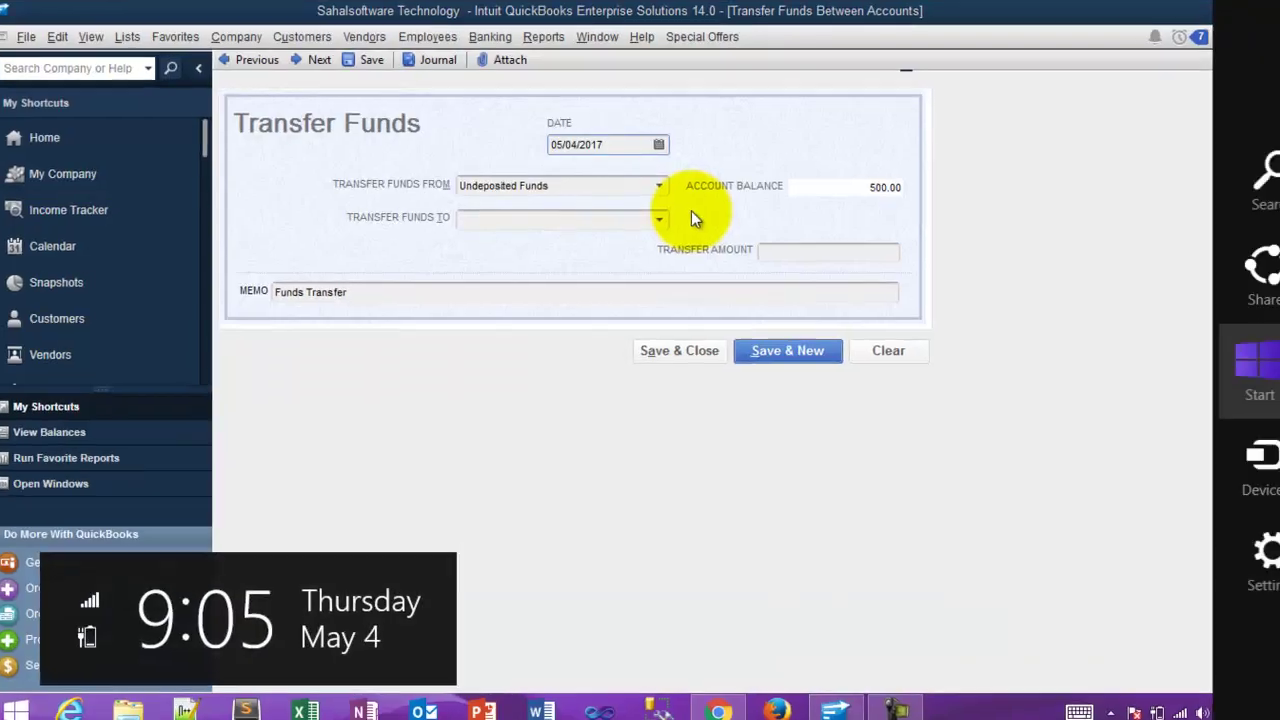
{"action": "key", "text": "Escape"}
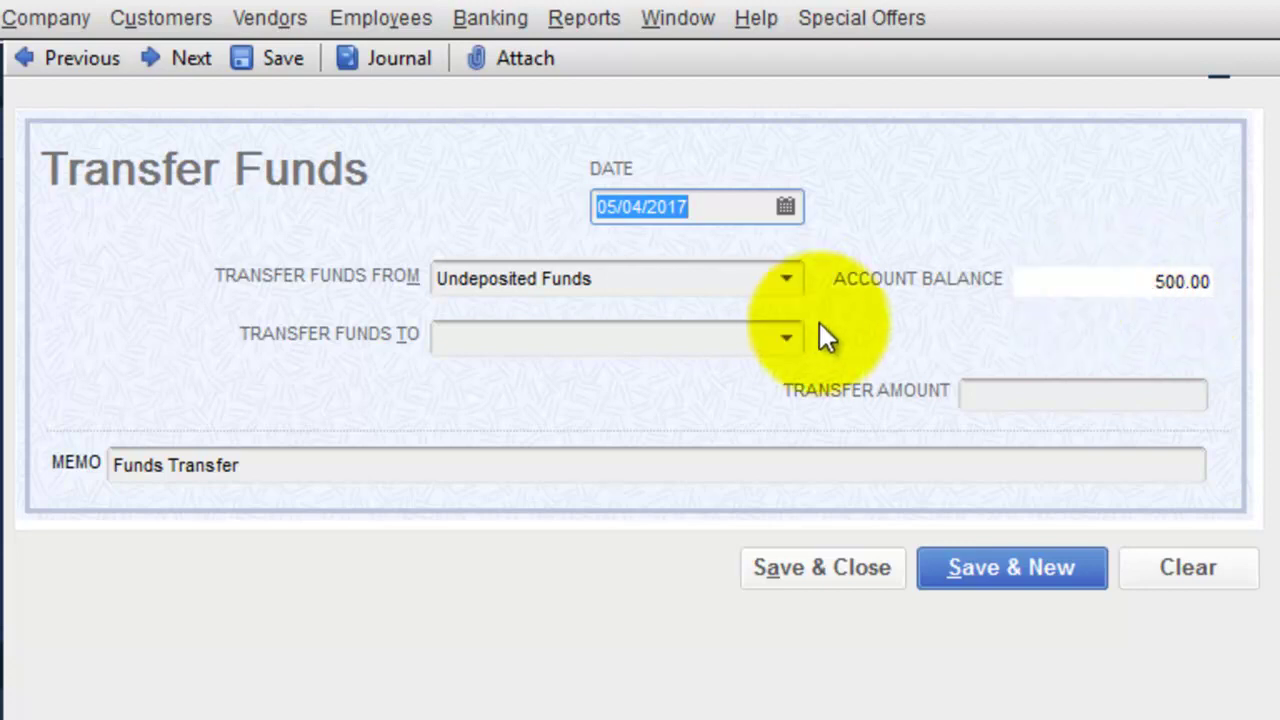
{"action": "left_click", "coordinate": [788, 336]}
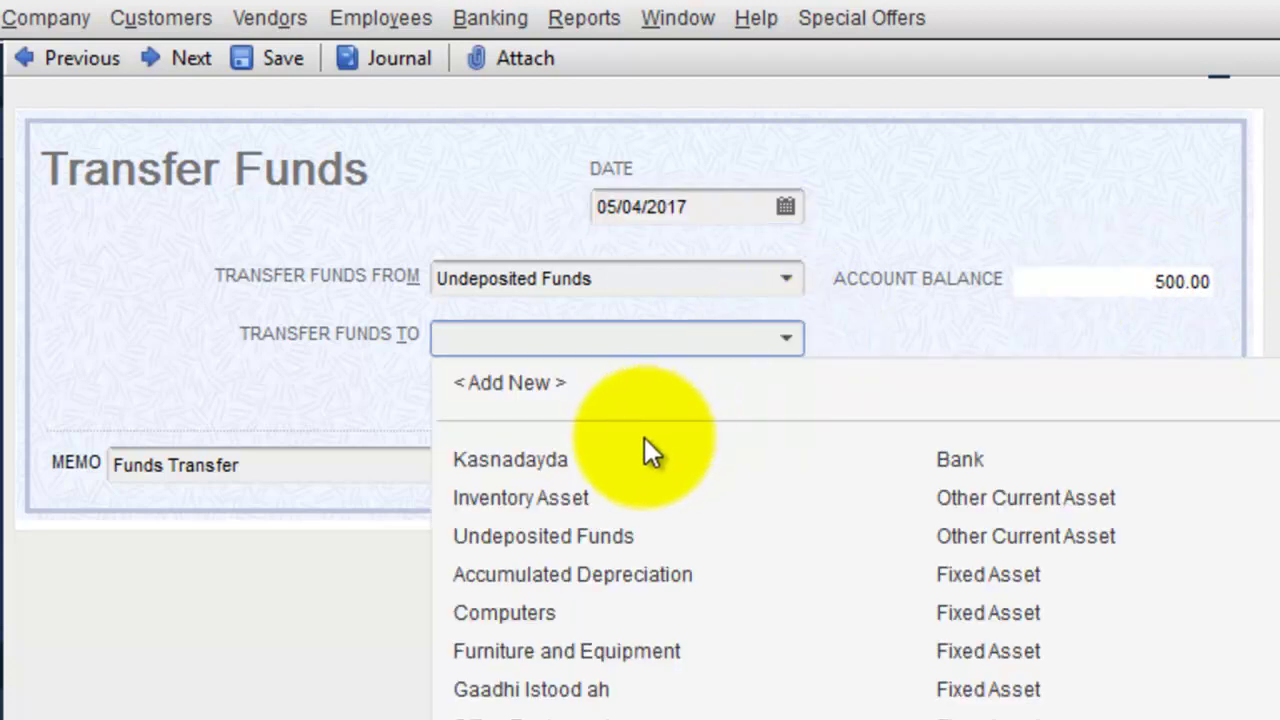
{"action": "left_click", "coordinate": [548, 460]}
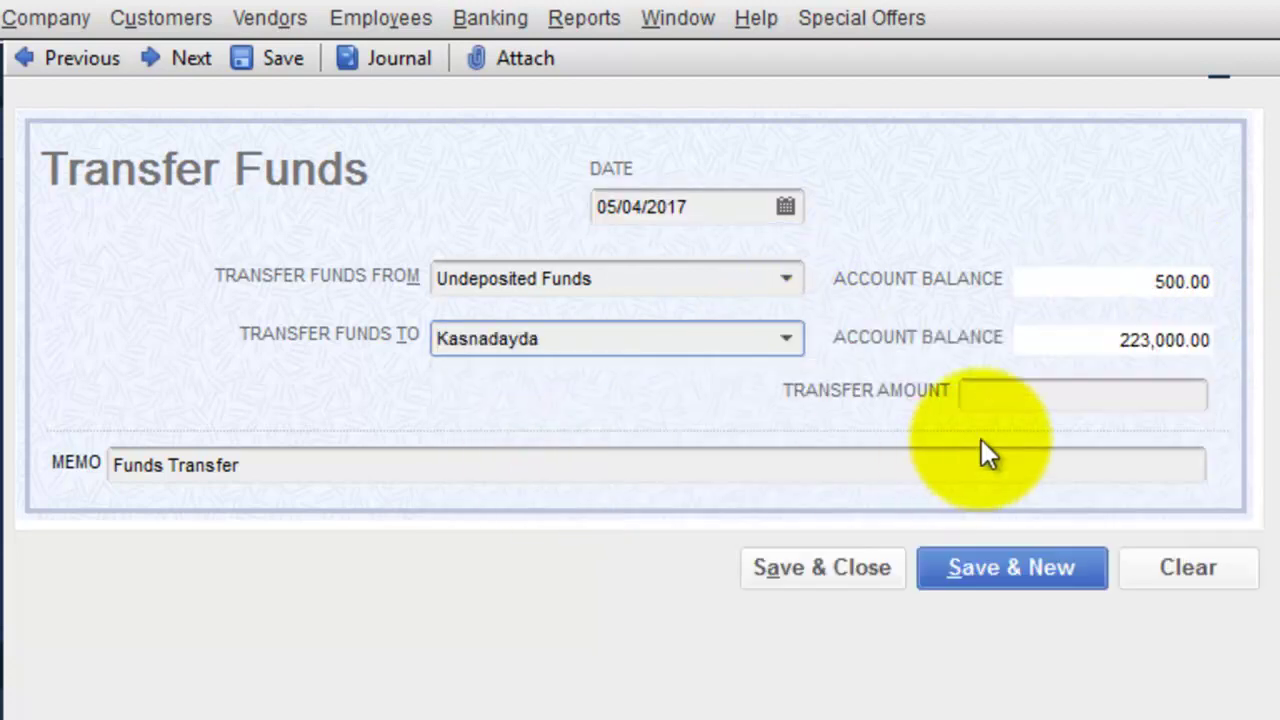
{"action": "left_click", "coordinate": [1100, 396]}
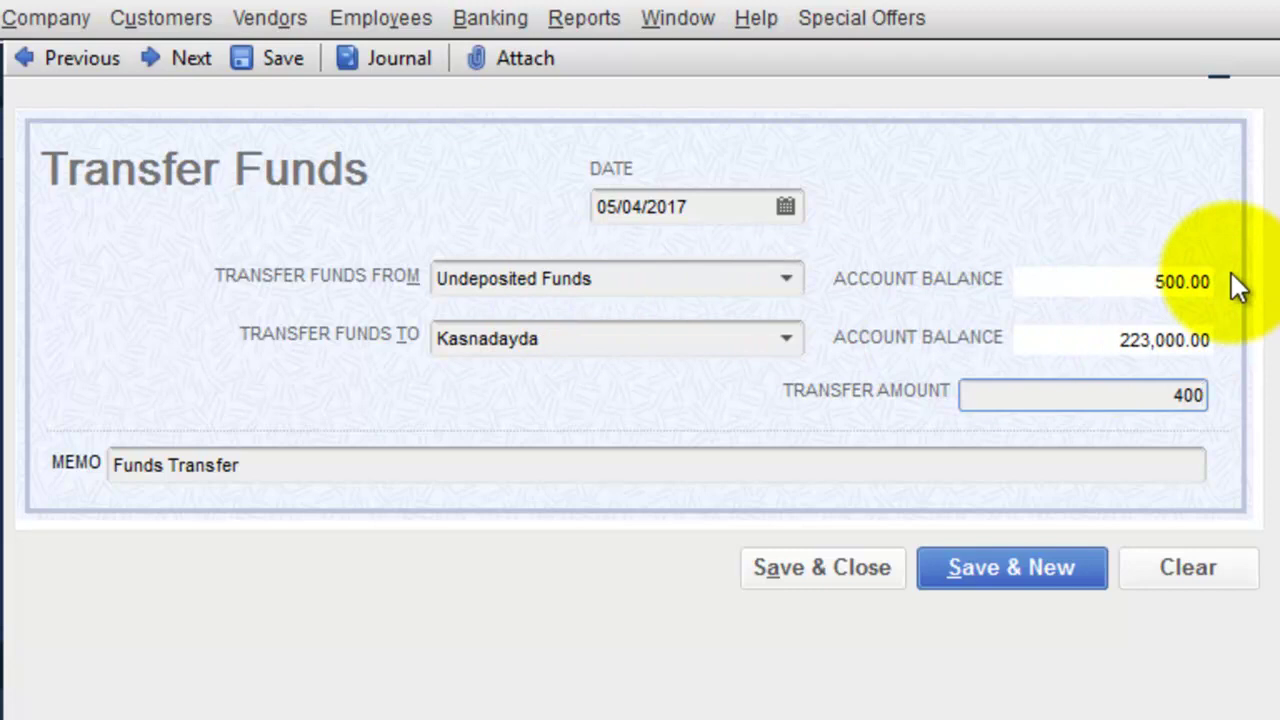
{"action": "left_click", "coordinate": [803, 568]}
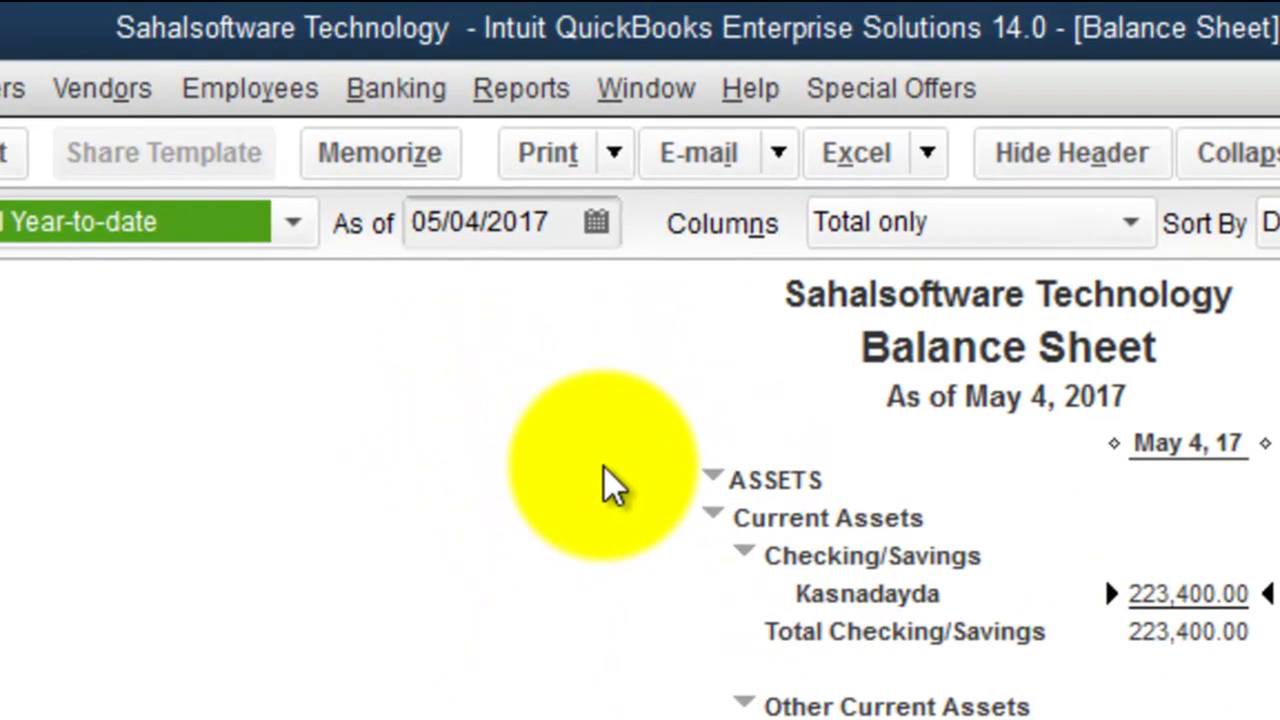
Start a new check drawn on the Kasnadayda bank account.
{"action": "left_click", "coordinate": [398, 90]}
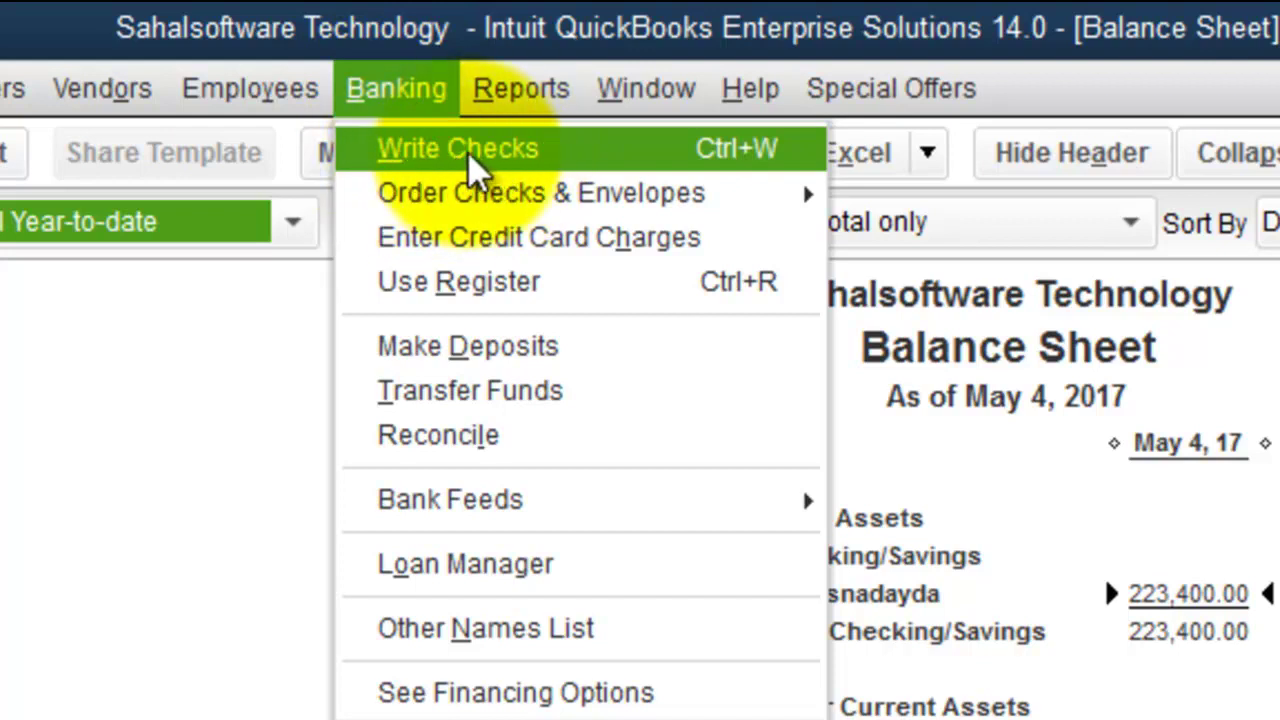
{"action": "left_click", "coordinate": [480, 155]}
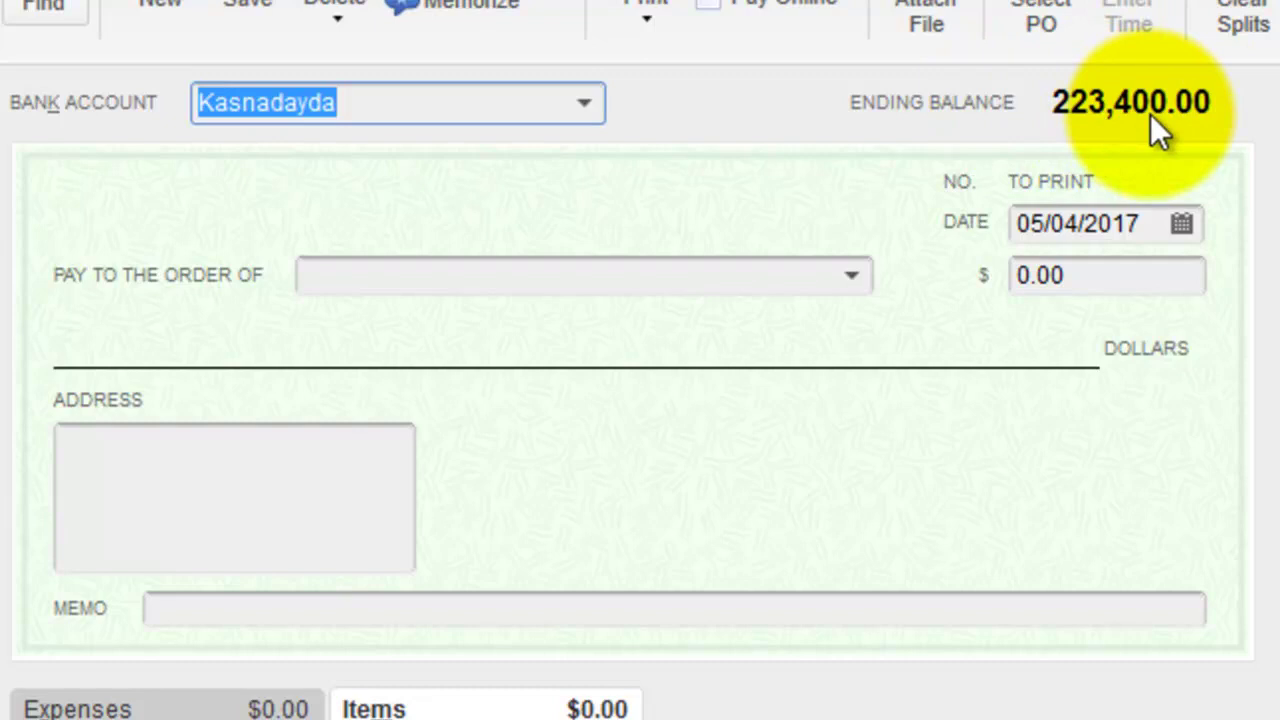
{"action": "left_click", "coordinate": [587, 105]}
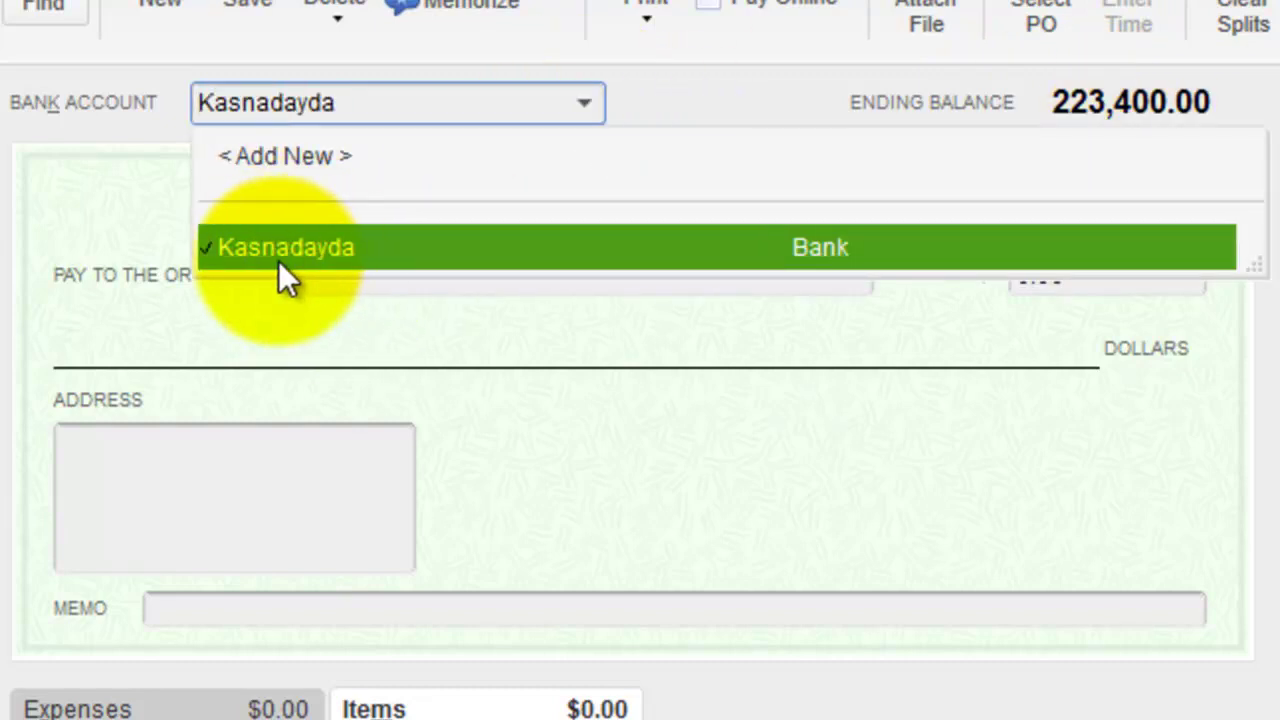
{"action": "left_click", "coordinate": [318, 258]}
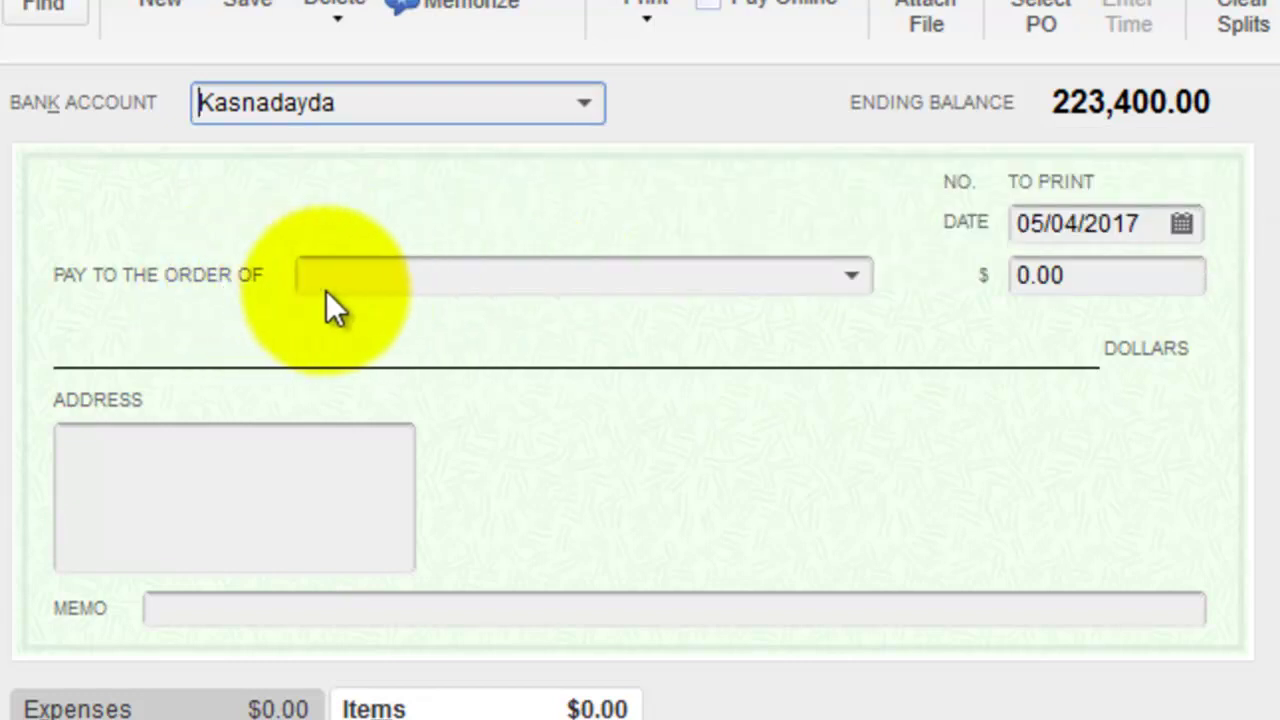
Make the check payable to Makhayaada shaaha and quick-add that name as a vendor.
{"action": "left_click", "coordinate": [371, 276]}
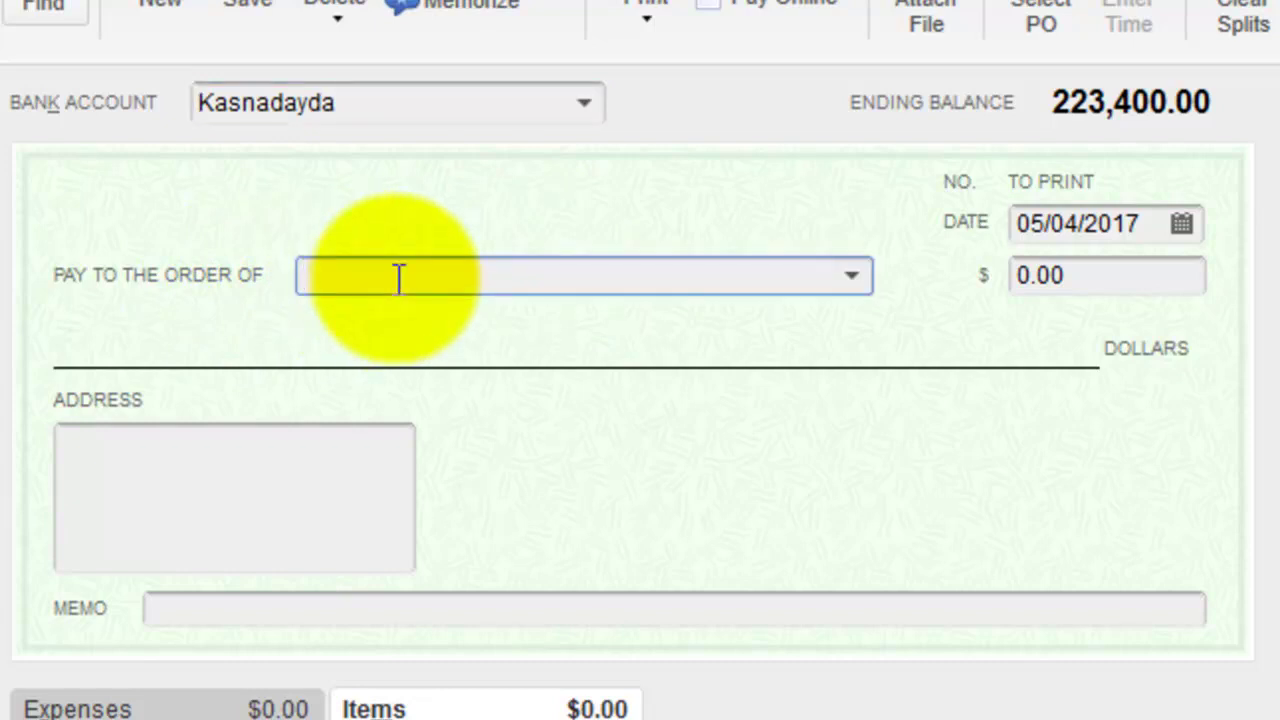
{"action": "type", "text": "Makhayaada shaaha"}
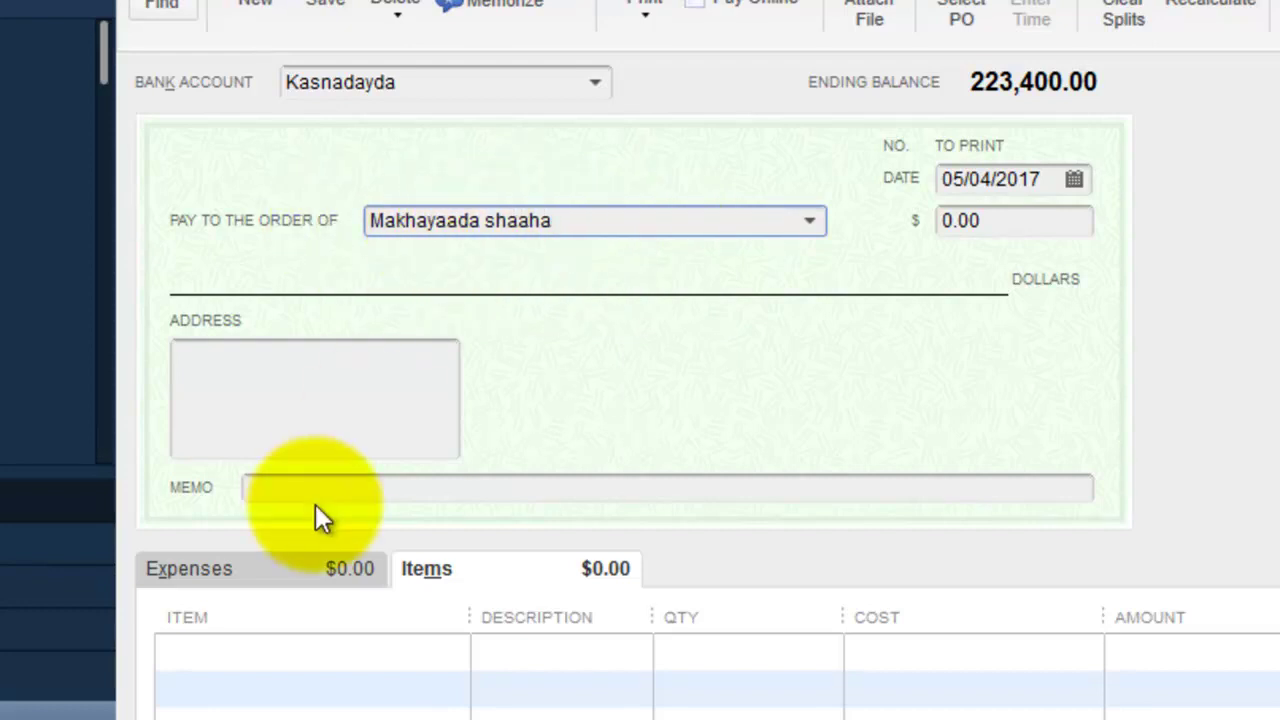
{"action": "left_click", "coordinate": [220, 572]}
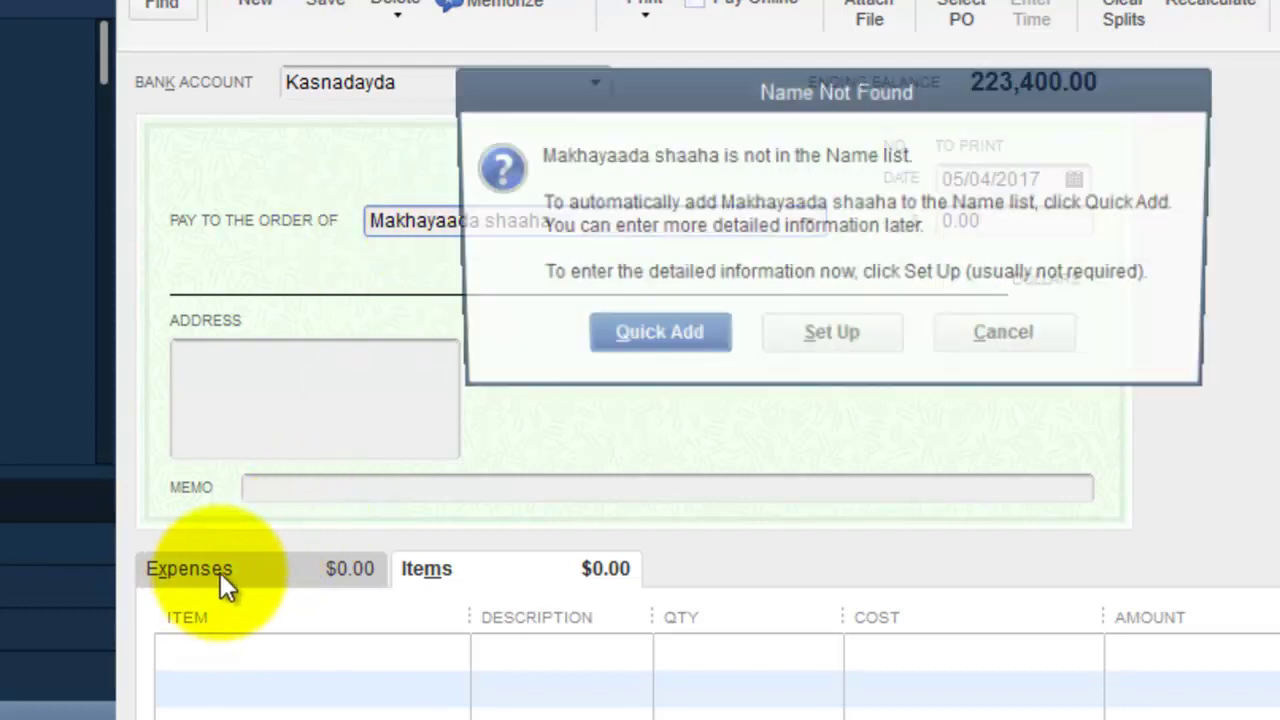
{"action": "left_click", "coordinate": [643, 339]}
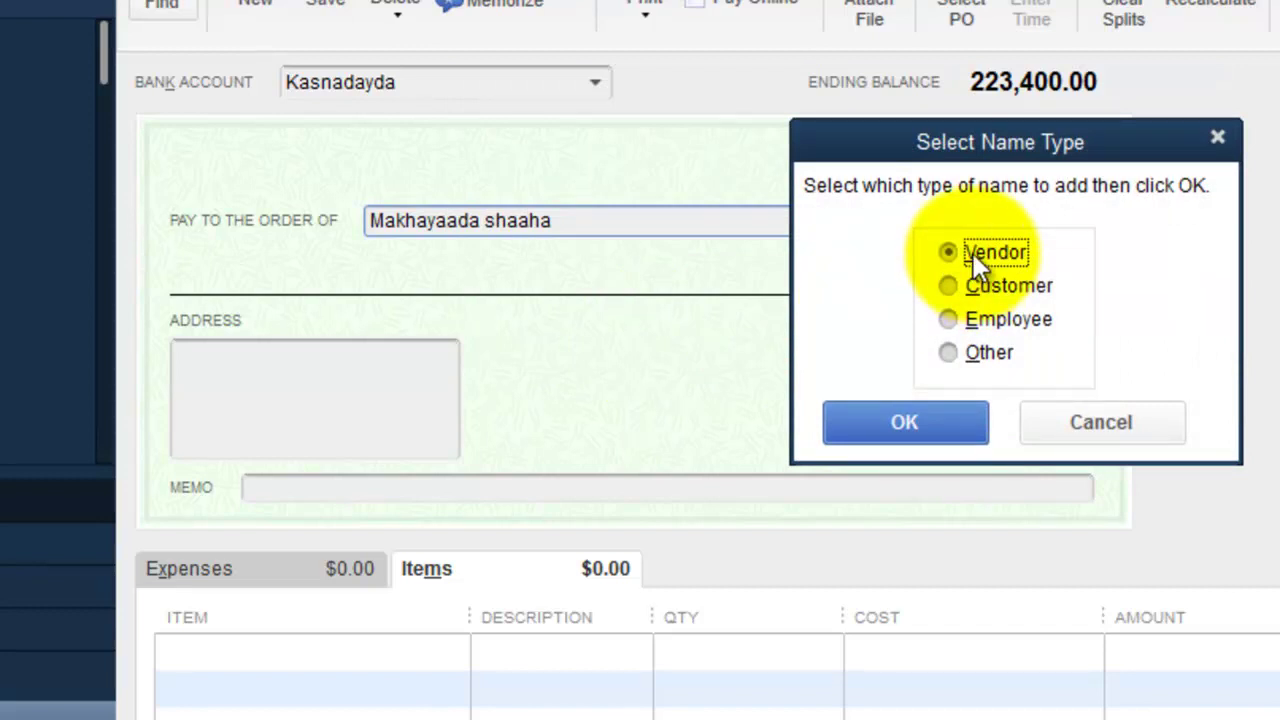
{"action": "left_click", "coordinate": [898, 421]}
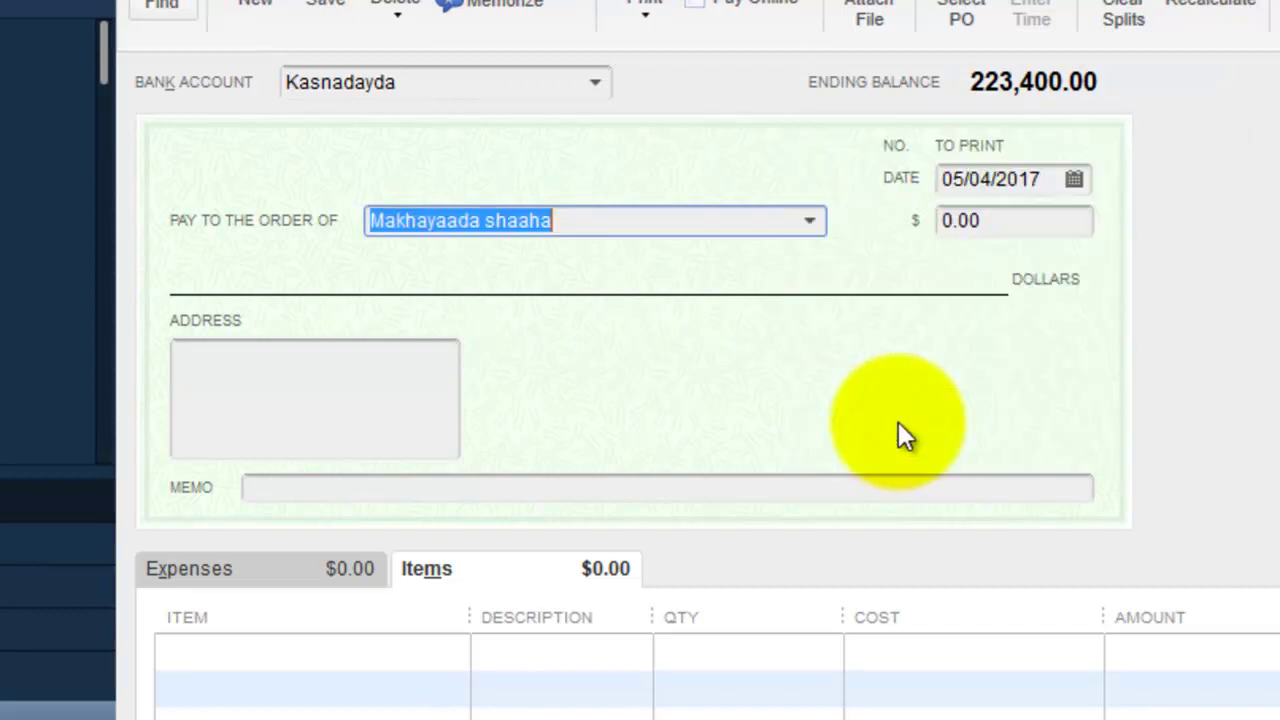
Enter Shaah as the account on the check's first expense line and set it up as a new Expense account.
{"action": "left_click", "coordinate": [298, 576]}
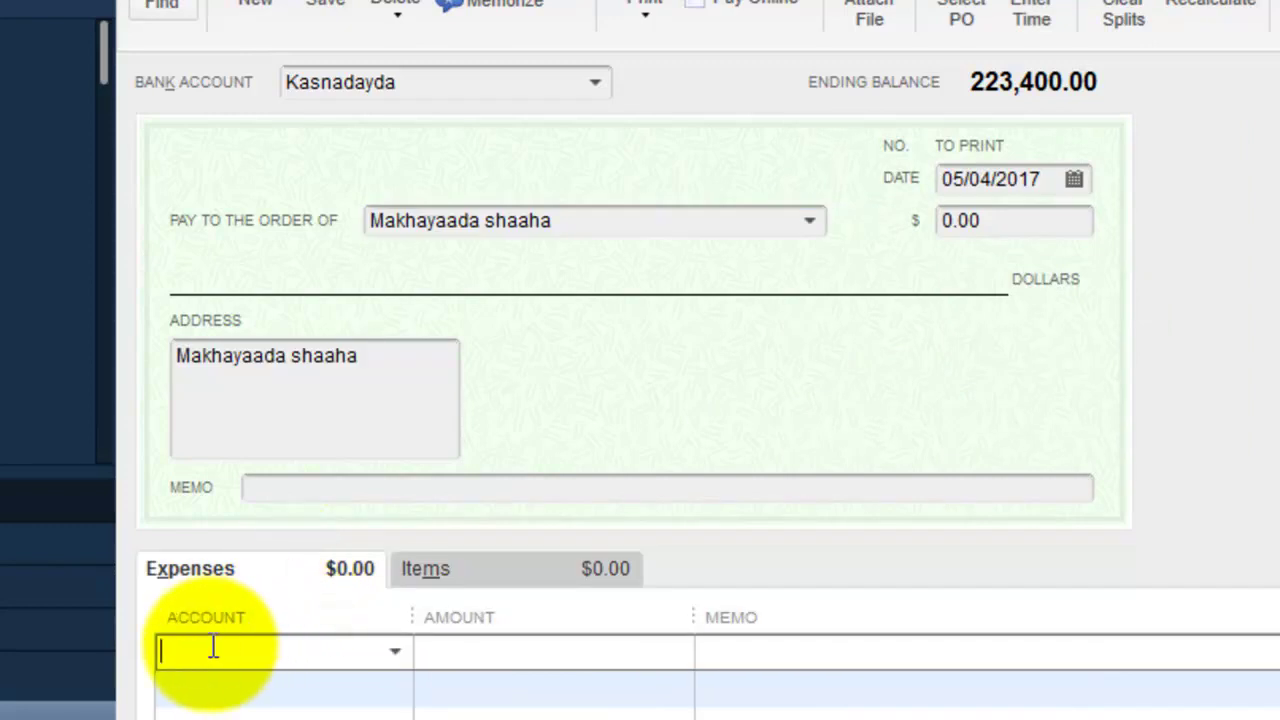
{"action": "type", "text": "Sha"}
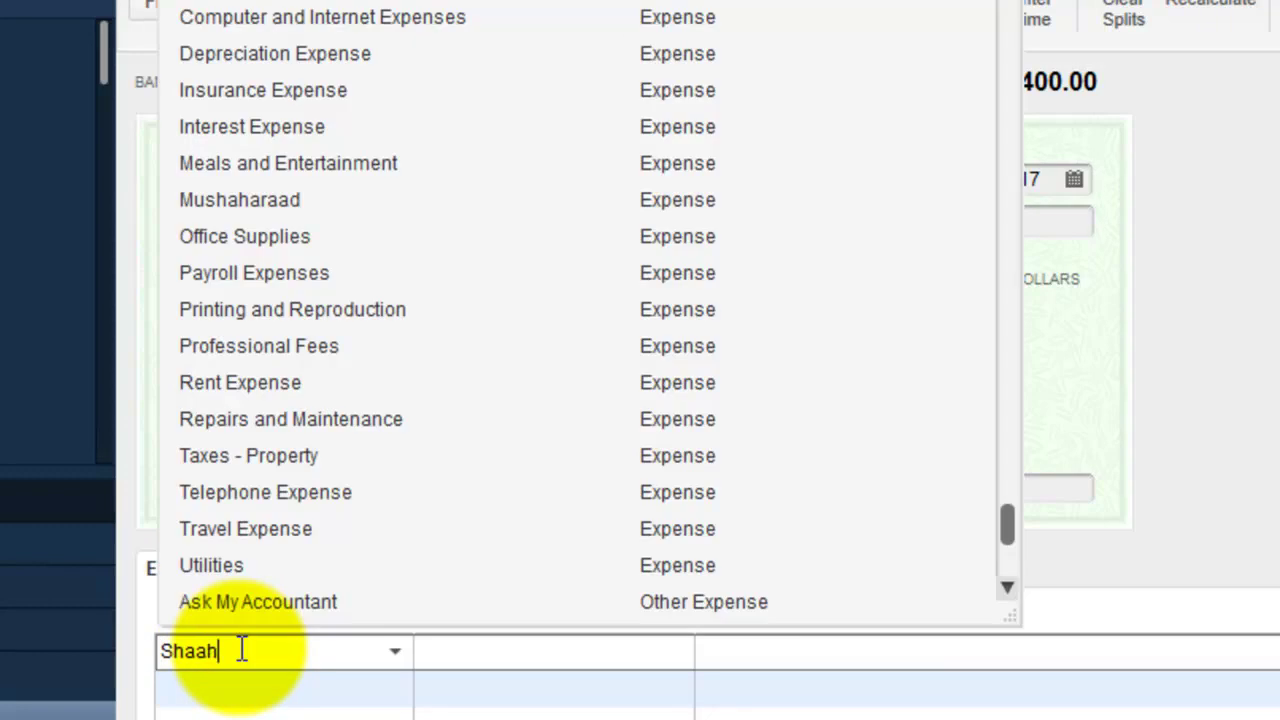
{"action": "type", "text": "ah"}
{"action": "left_click", "coordinate": [495, 655]}
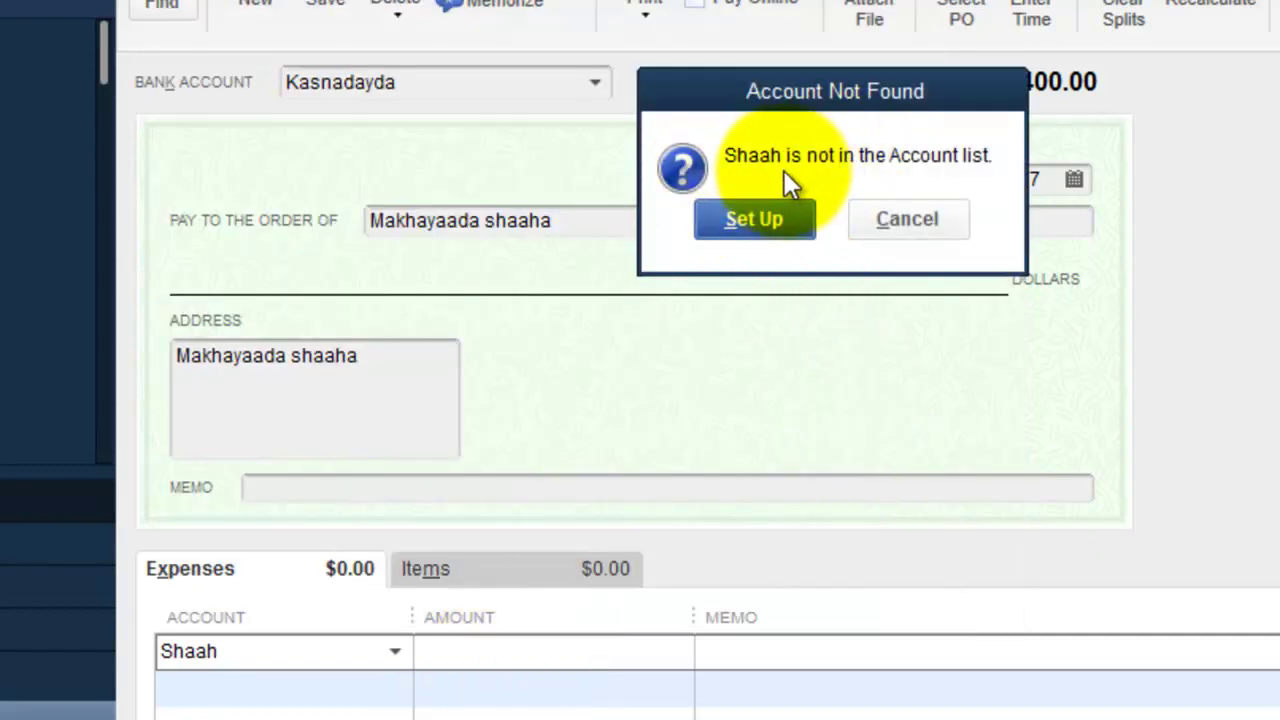
{"action": "left_click", "coordinate": [758, 215]}
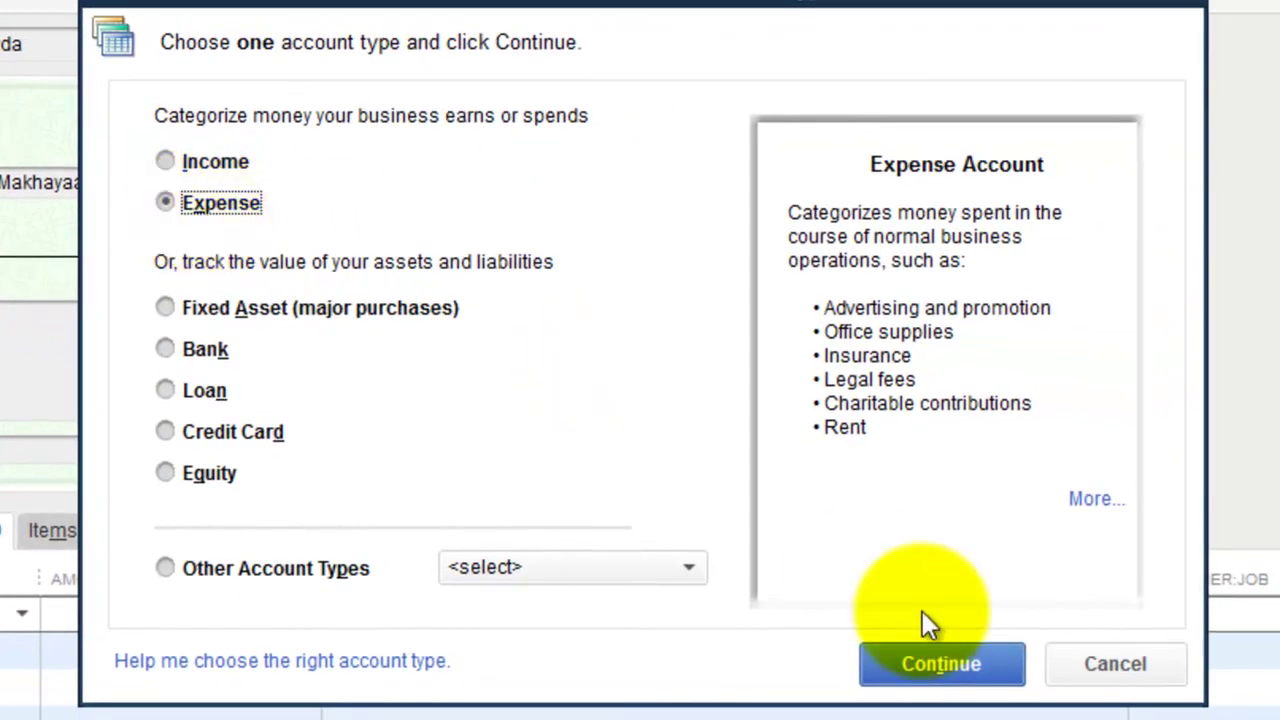
{"action": "left_click", "coordinate": [900, 666]}
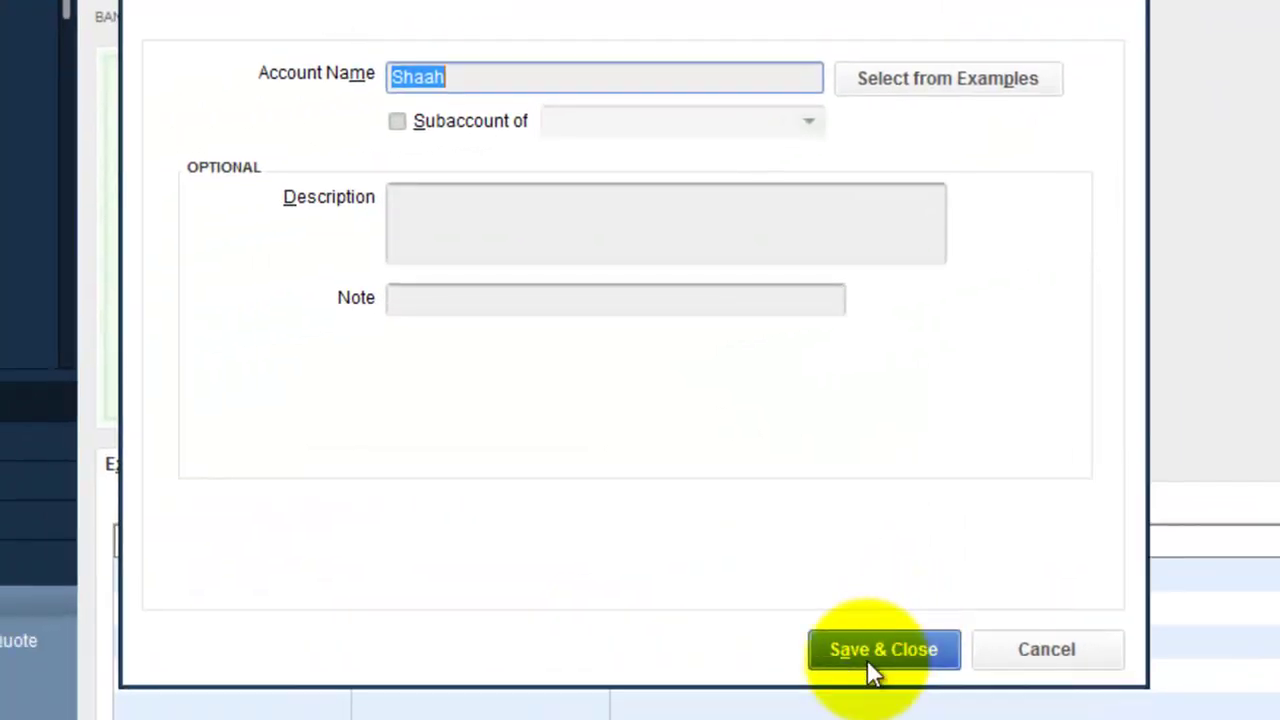
{"action": "left_click", "coordinate": [893, 645]}
Give the Shaah expense line an amount of 25 and the memo "Bishii Afraad 2017", saving and closing the check.
{"action": "left_click", "coordinate": [573, 538]}
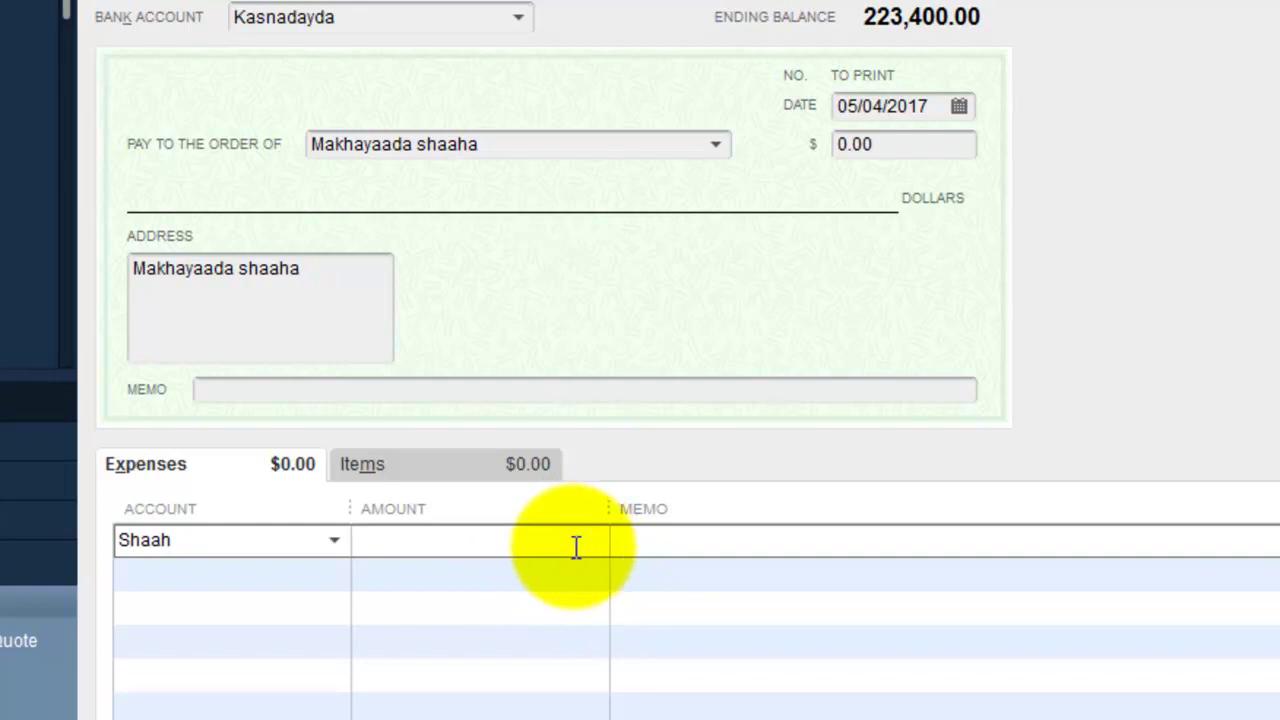
{"action": "type", "text": "25"}
{"action": "left_click", "coordinate": [823, 541]}
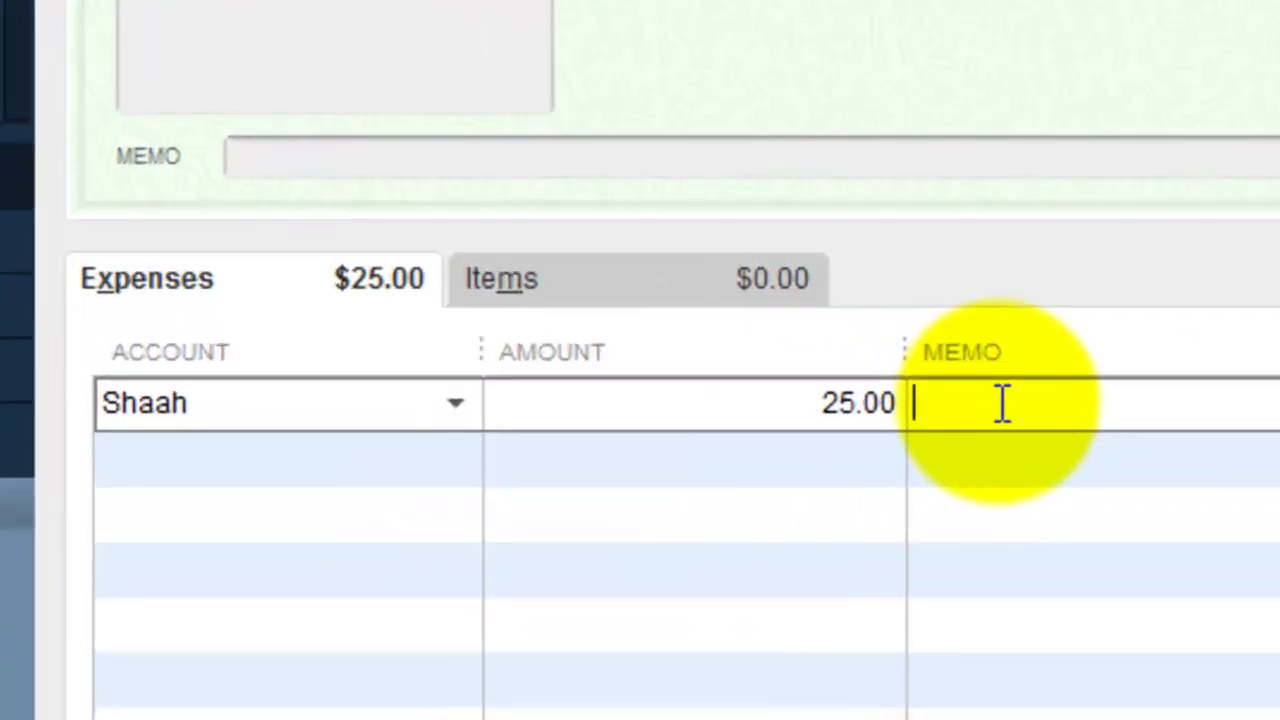
{"action": "type", "text": "B"}
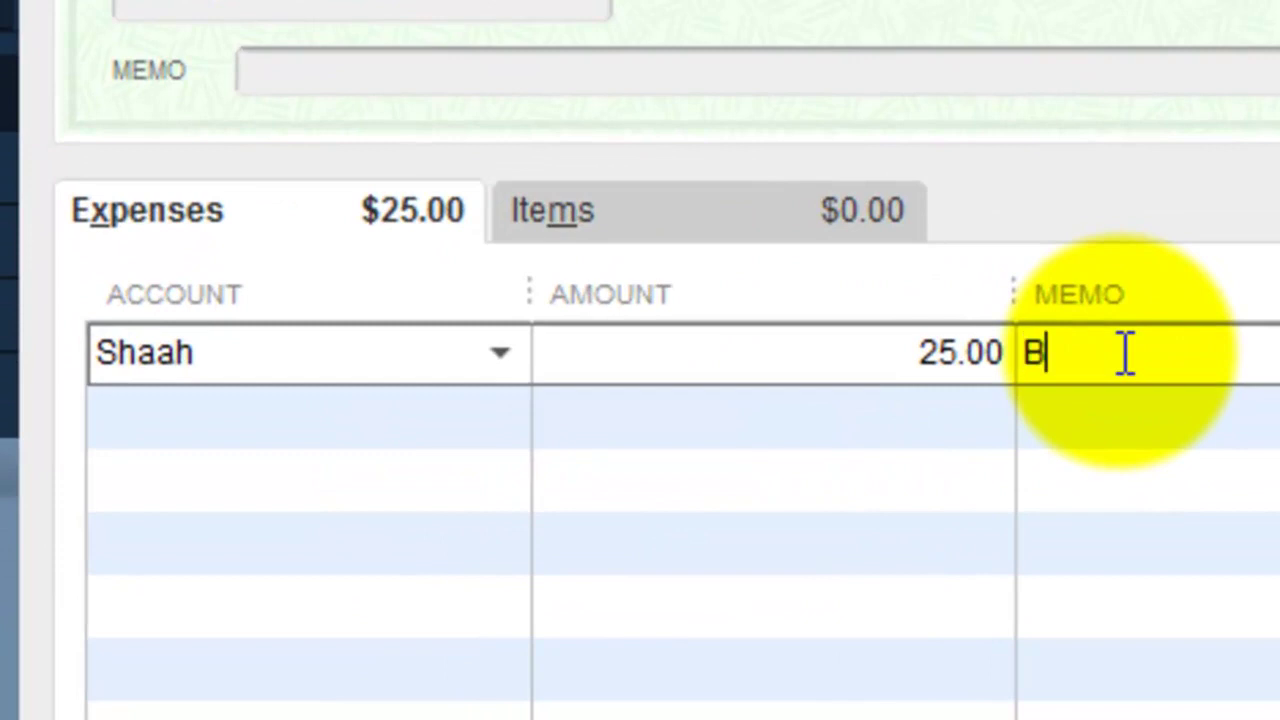
{"action": "type", "text": "ishii Afraad 2017"}
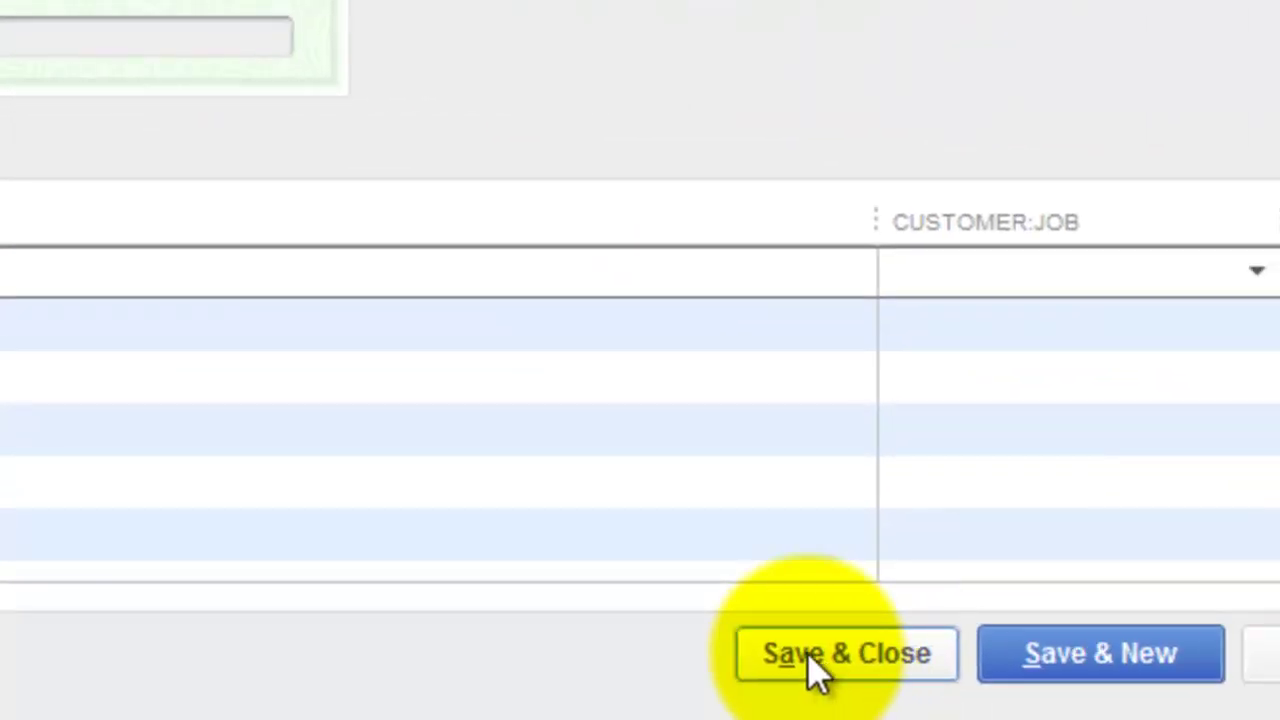
{"action": "left_click", "coordinate": [807, 652]}
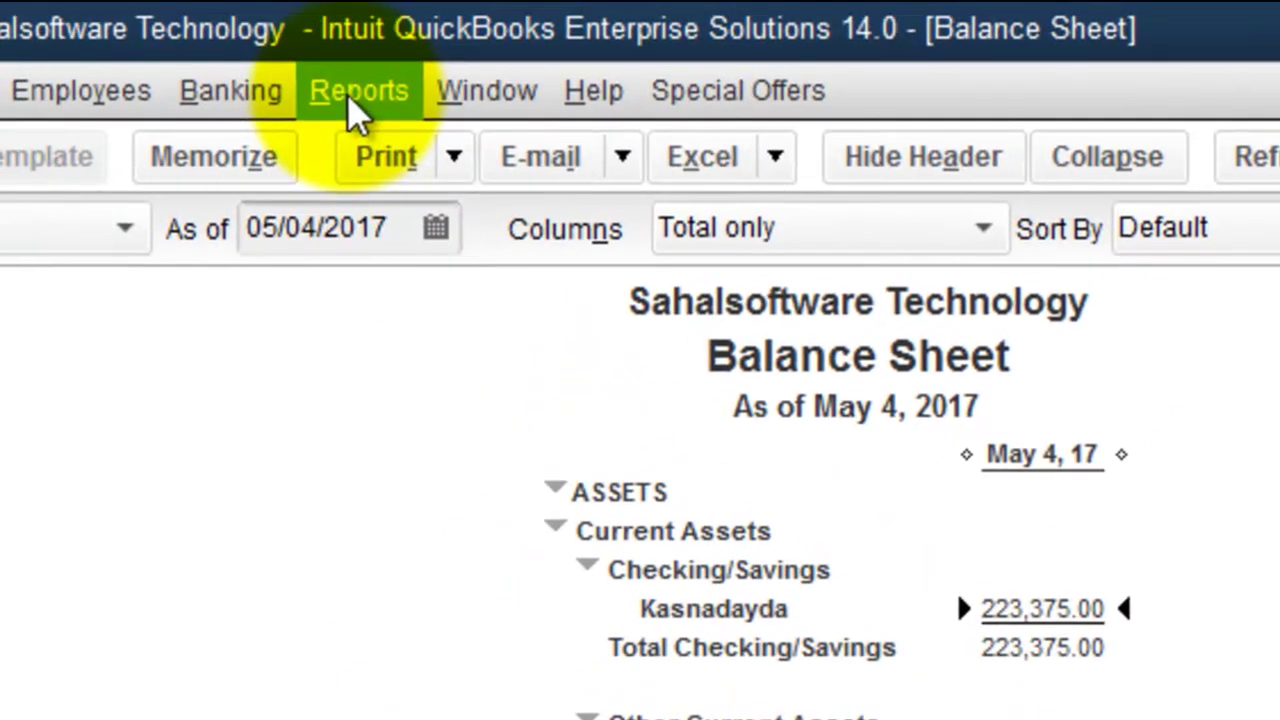
Open the standard Profit & Loss report to review the company's income and expenses.
{"action": "left_click", "coordinate": [355, 115]}
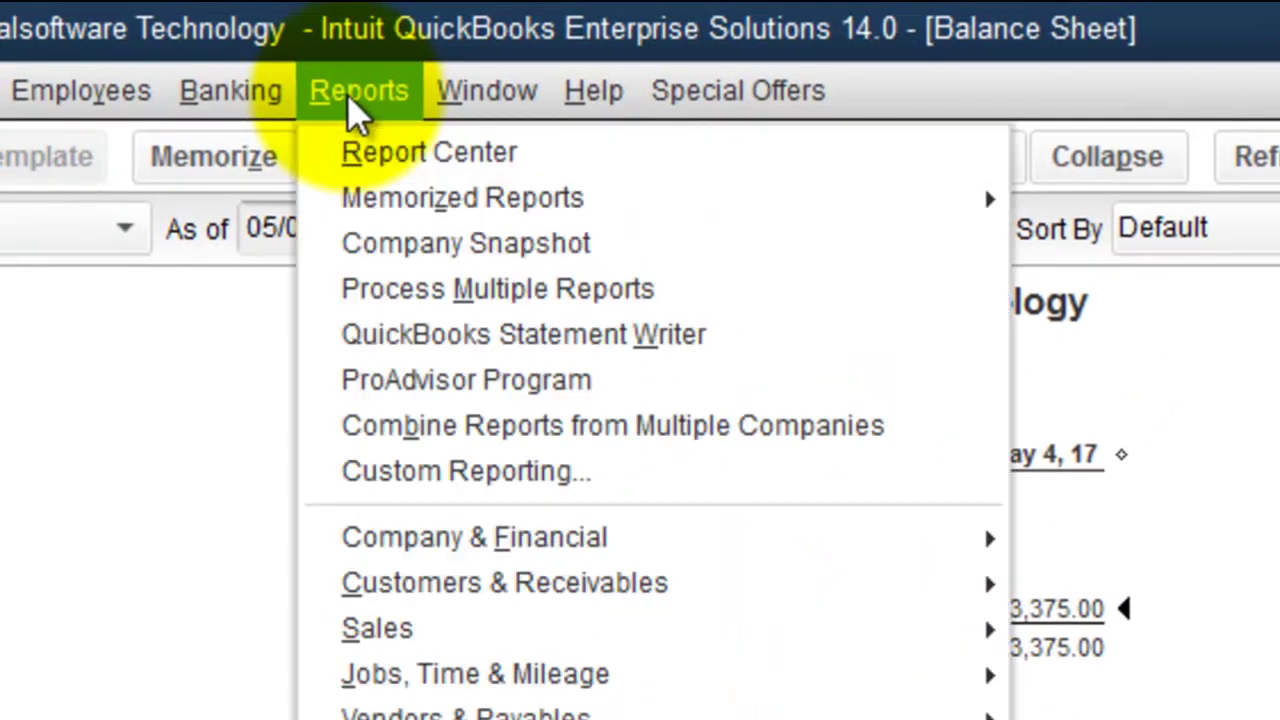
{"action": "mouse_move", "coordinate": [537, 534]}
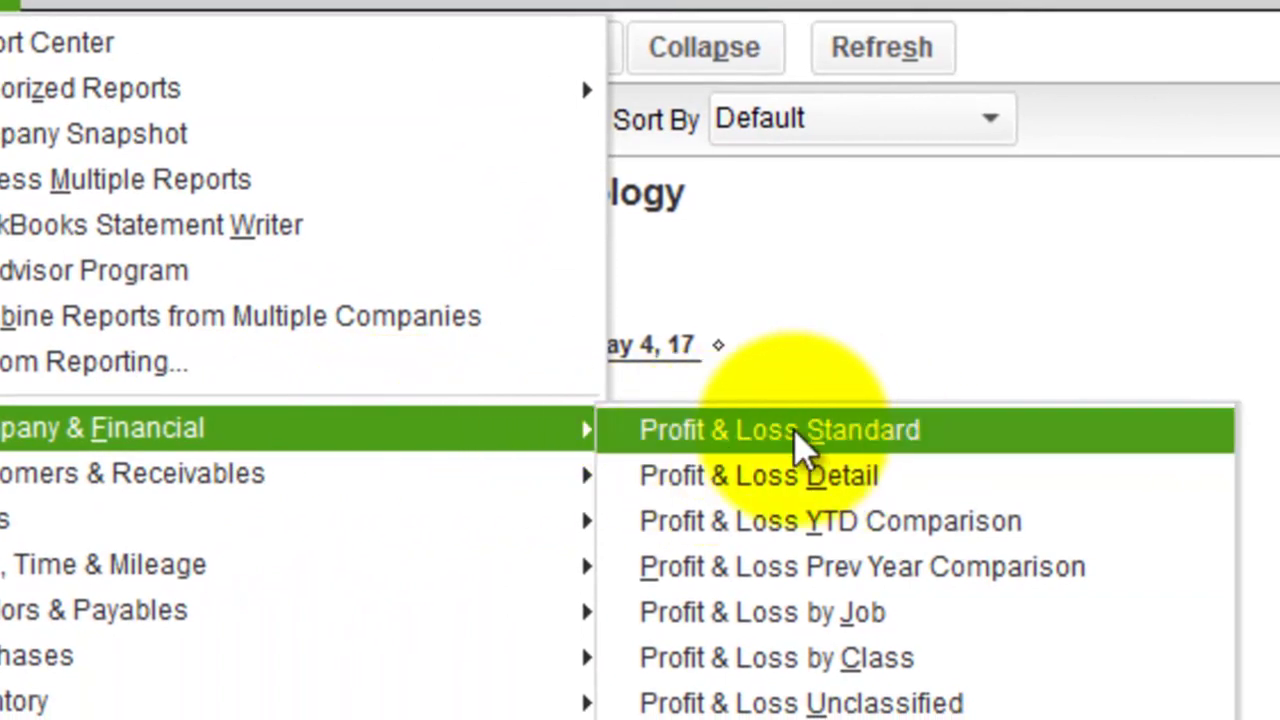
{"action": "left_click", "coordinate": [800, 445]}
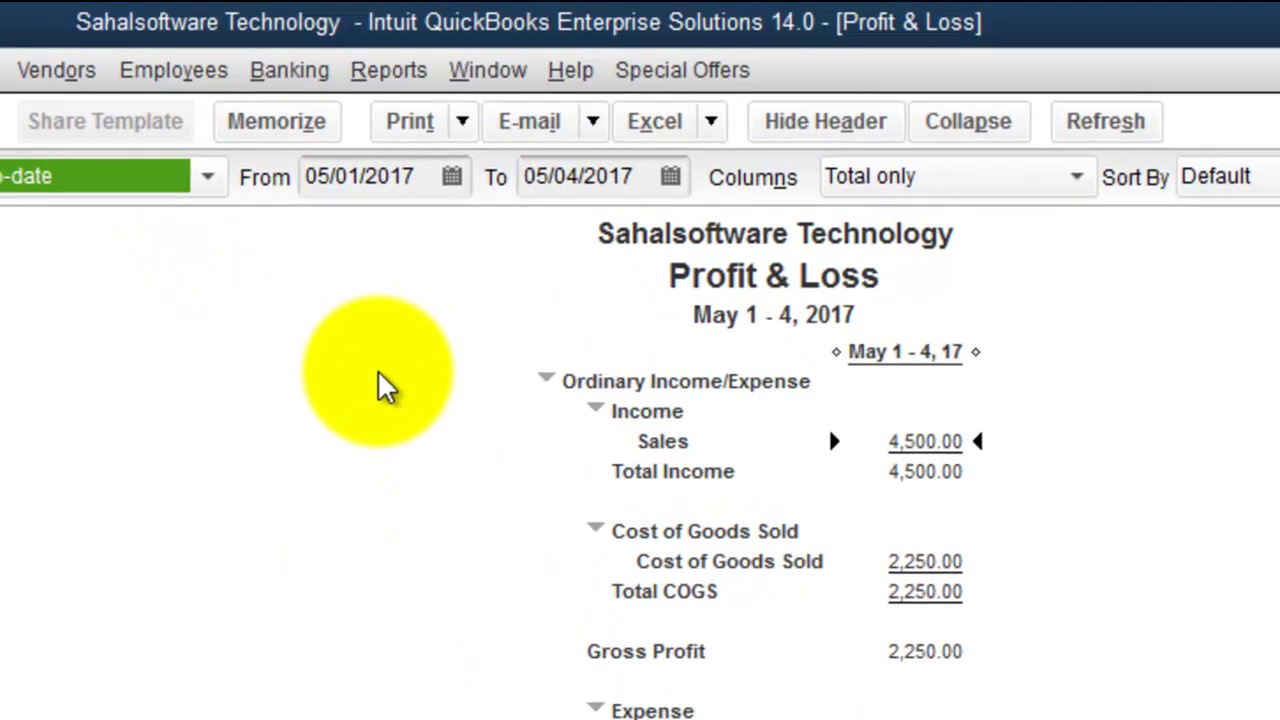
Start another check from the Kasnadayda account and make it payable to the existing vendor Makhayaada shaaha.
{"action": "left_click", "coordinate": [293, 85]}
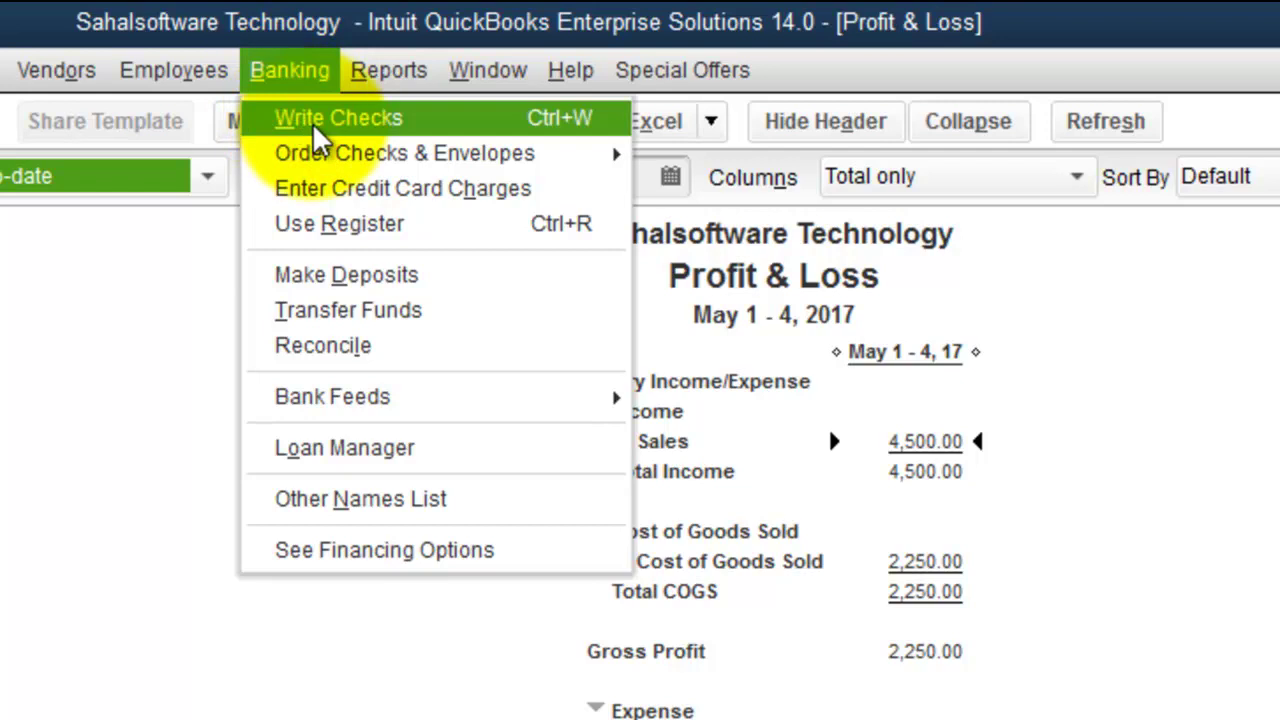
{"action": "left_click", "coordinate": [312, 122]}
{"action": "left_click", "coordinate": [344, 250]}
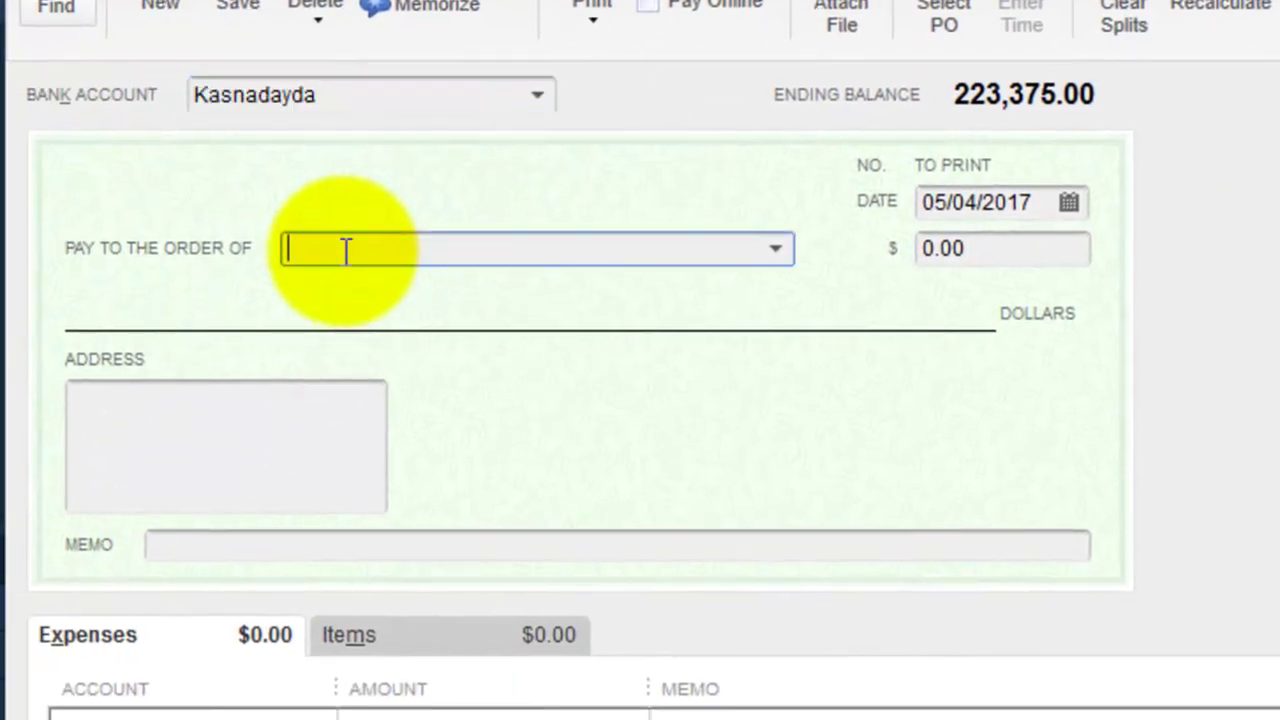
{"action": "type", "text": "Makhayaada shaaha"}
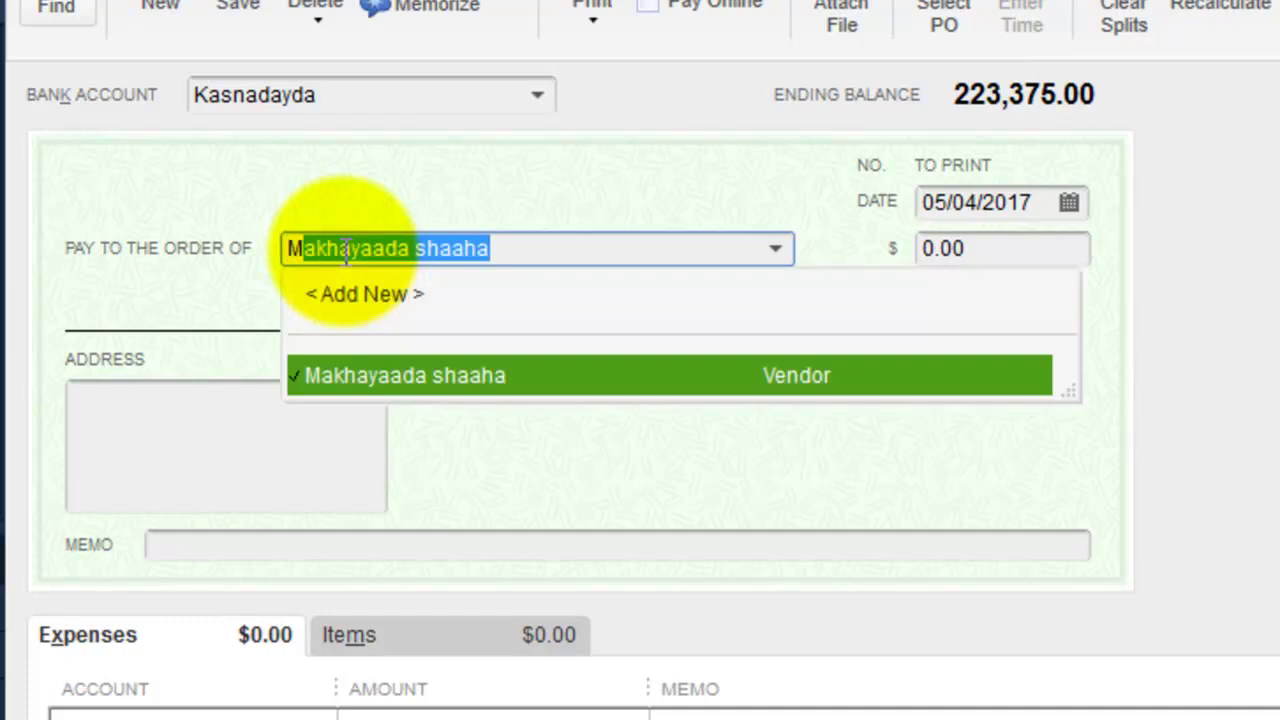
{"action": "left_click", "coordinate": [451, 374]}
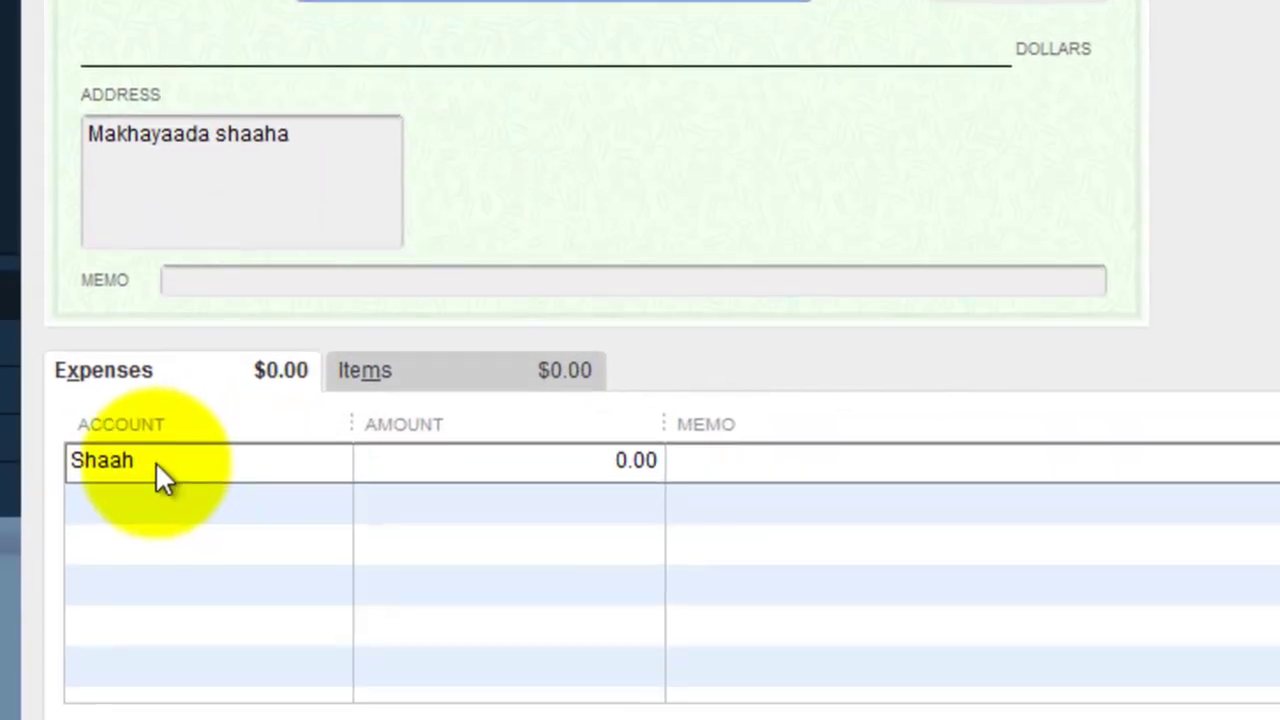
Set the Shaah expense line's amount to 25 and begin its memo with "bishi".
{"action": "left_click", "coordinate": [157, 465]}
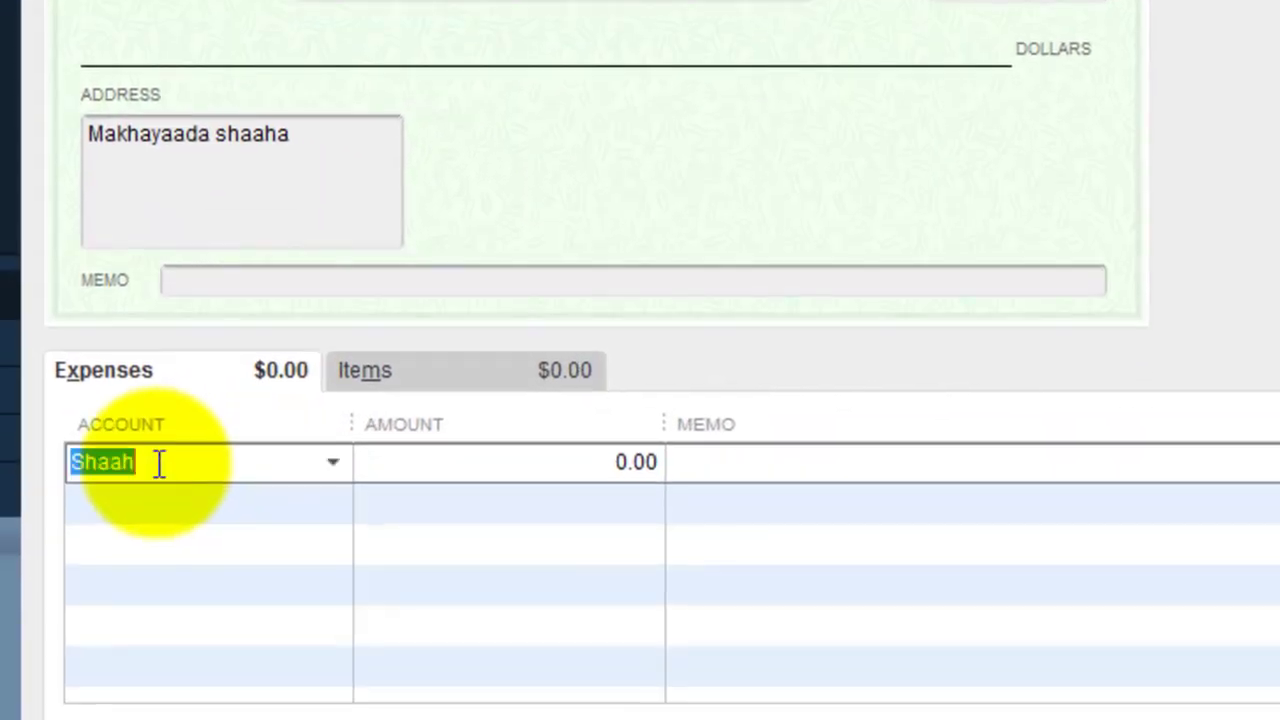
{"action": "left_click_drag", "start_coordinate": [520, 461], "coordinate": [686, 466]}
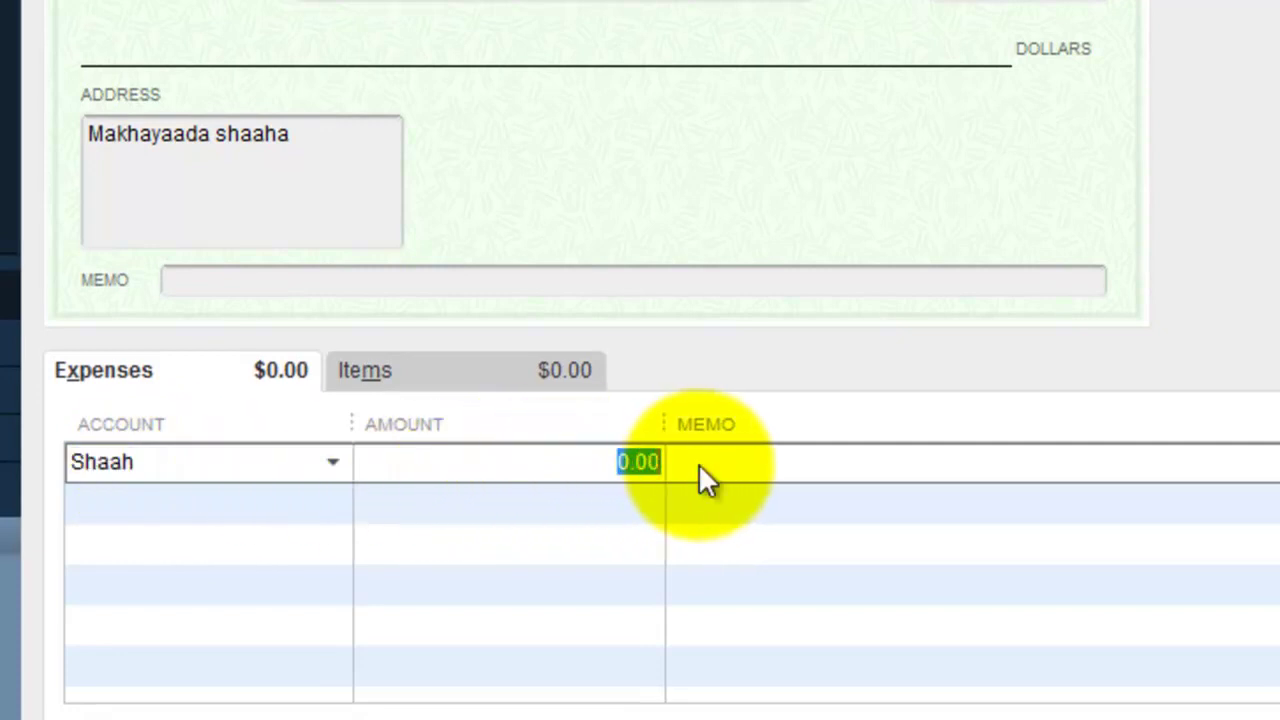
{"action": "type", "text": "25"}
{"action": "left_click", "coordinate": [728, 460]}
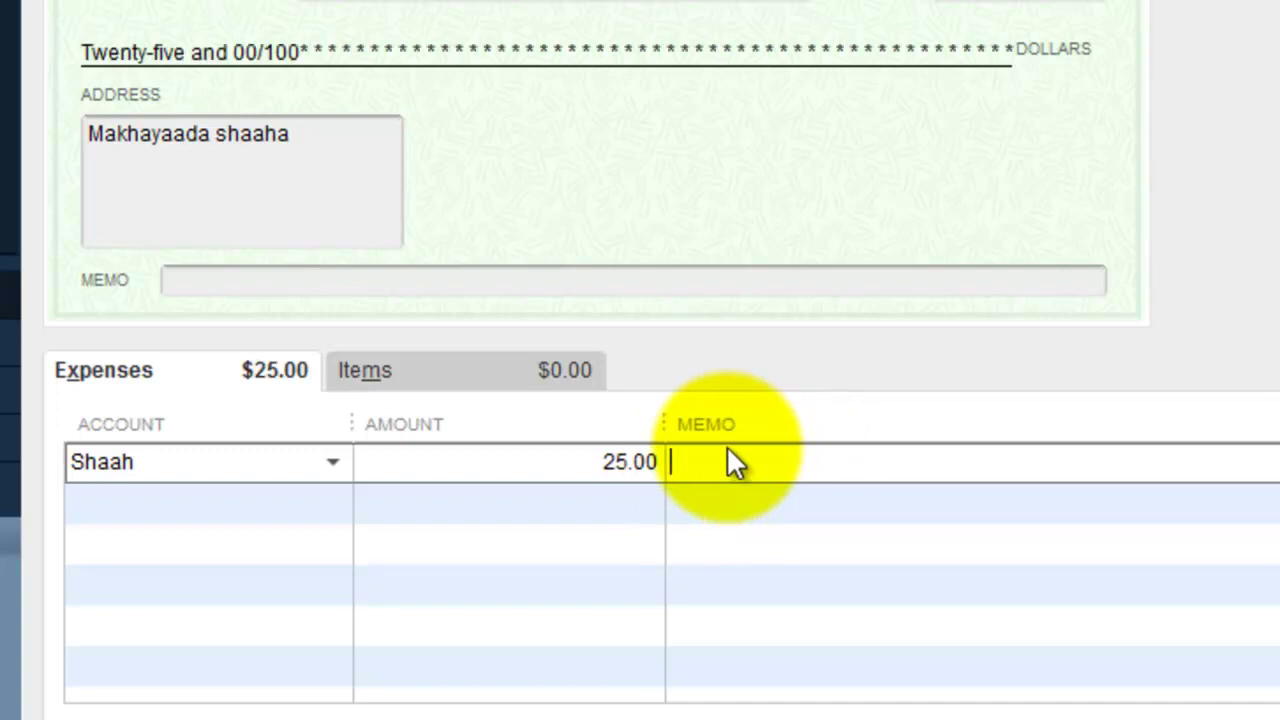
{"action": "type", "text": "bishi"}
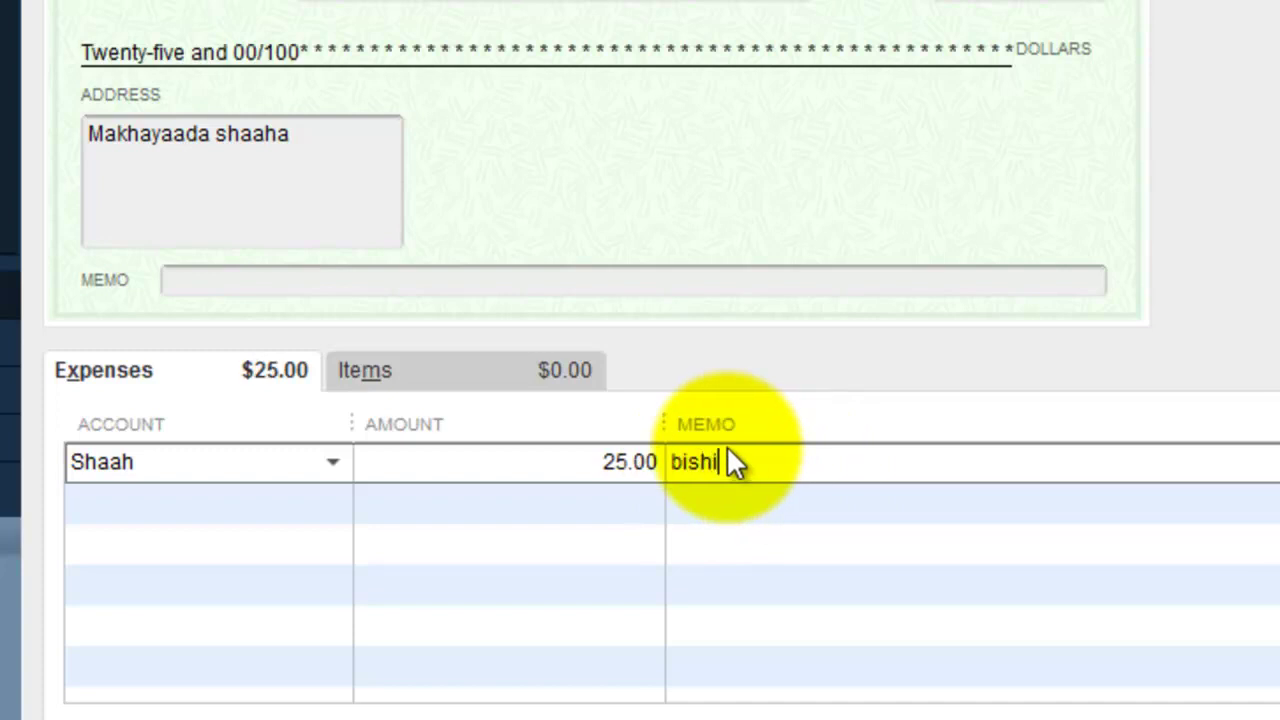